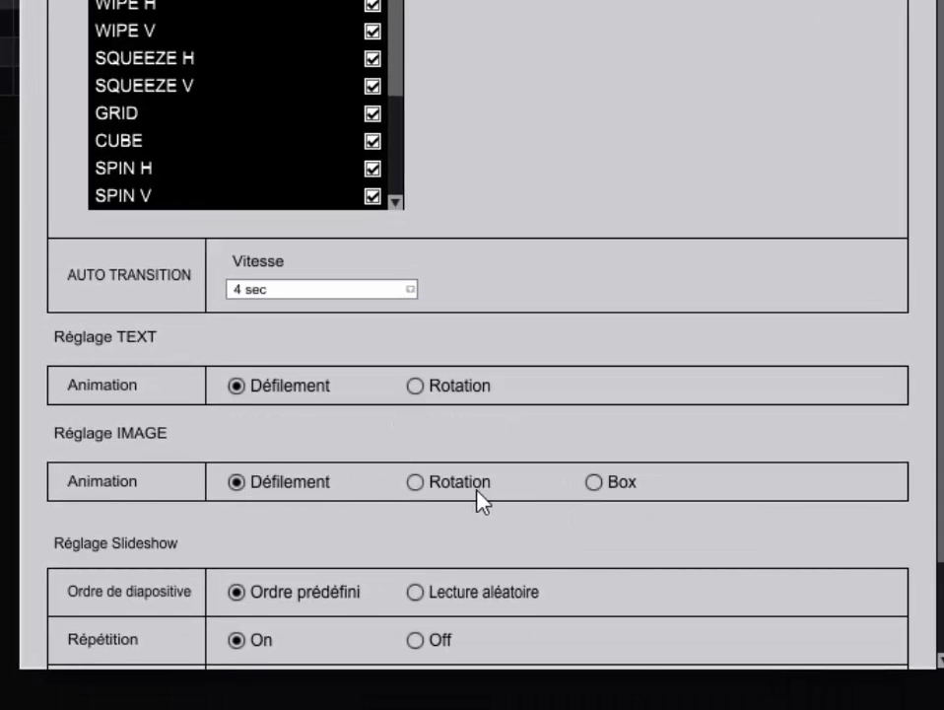
Step: Review the slideshow display durations and the list of transition effects in the video preferences, and close the preferences
{"action": "scroll", "coordinate": [301, 476], "scroll_direction": "down", "scroll_amount": 3}
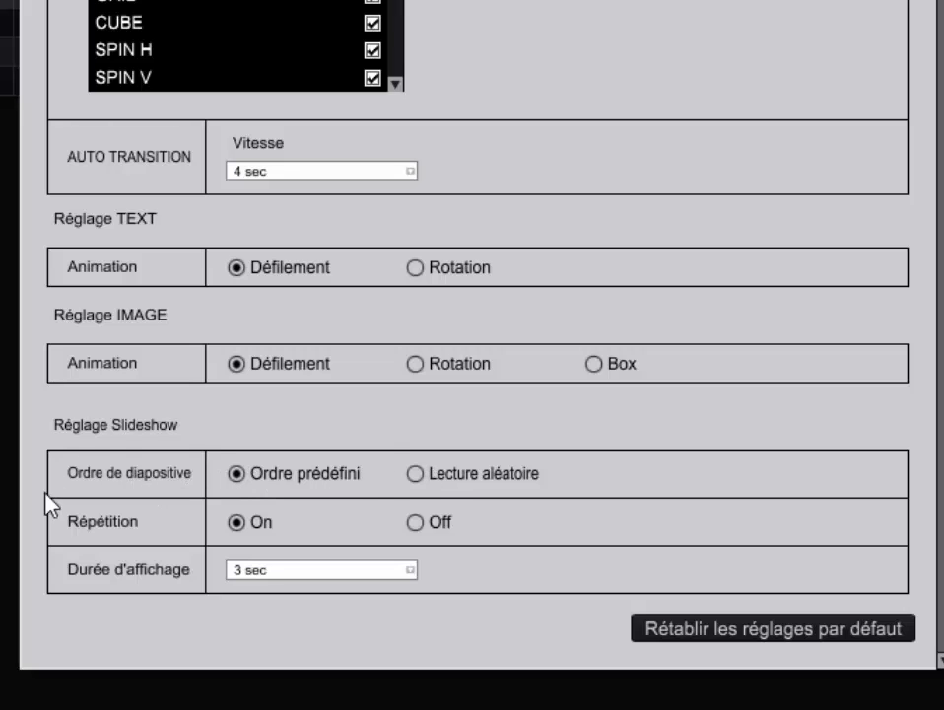
{"action": "left_click", "coordinate": [286, 571]}
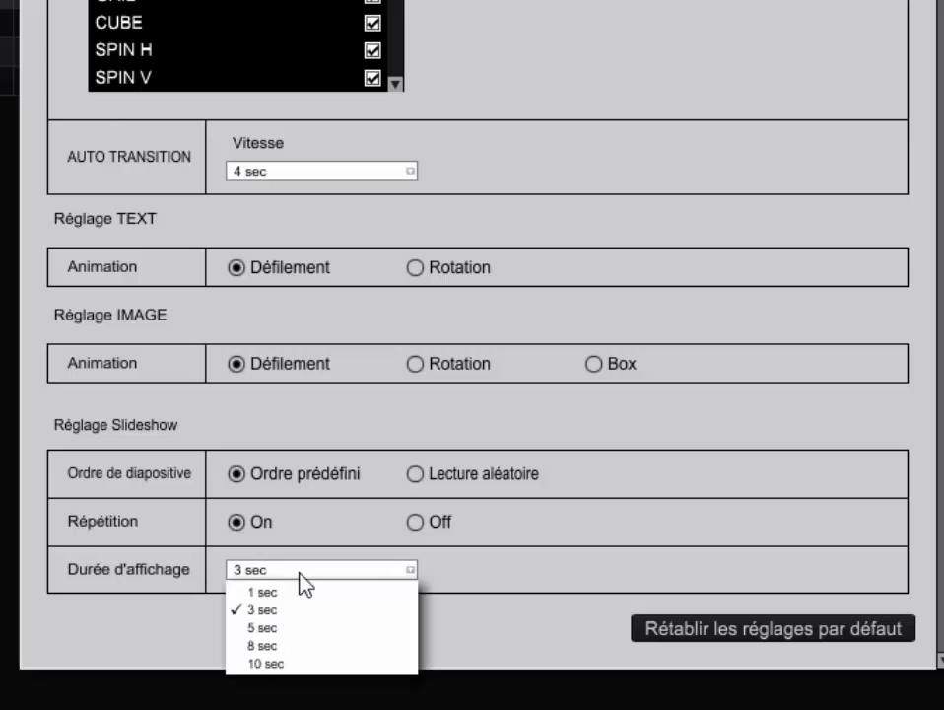
{"action": "left_click", "coordinate": [369, 566]}
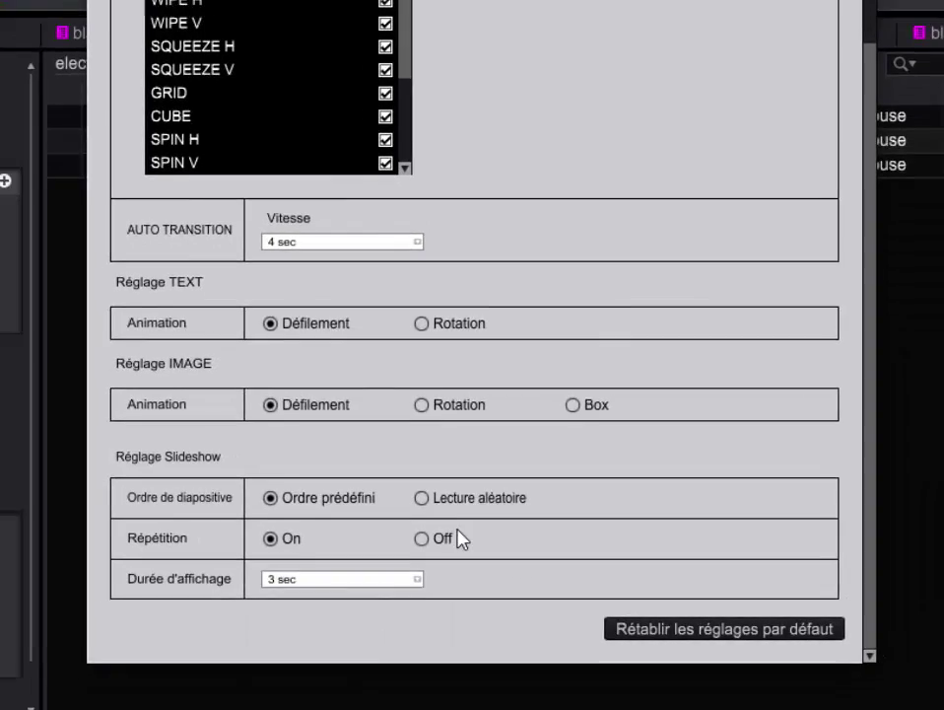
{"action": "scroll", "coordinate": [457, 538], "scroll_direction": "up", "scroll_amount": 5}
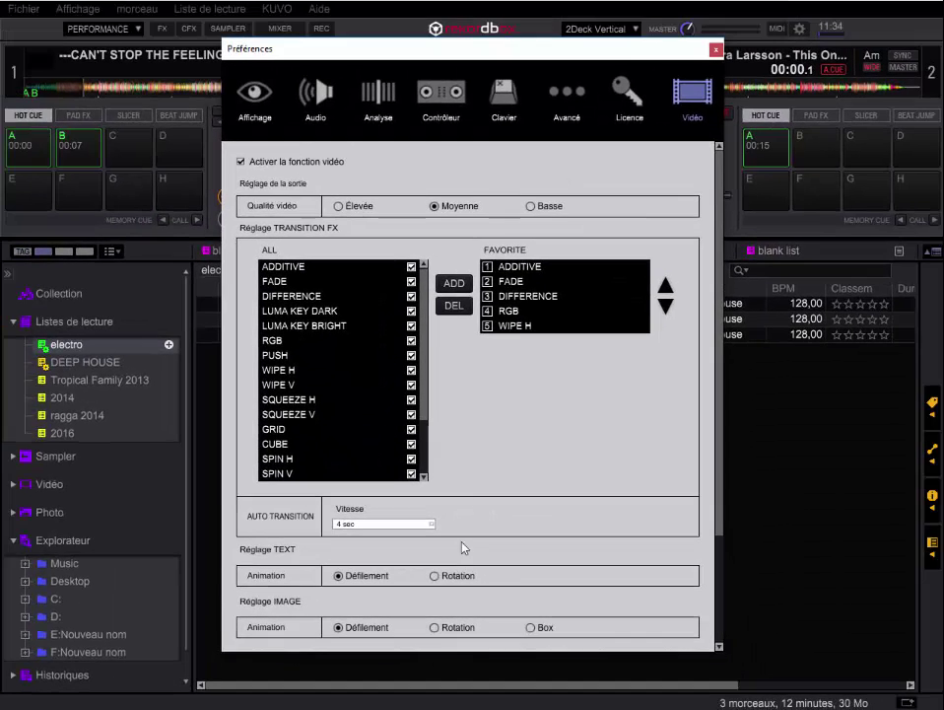
{"action": "scroll", "coordinate": [415, 396], "scroll_direction": "down", "scroll_amount": 2}
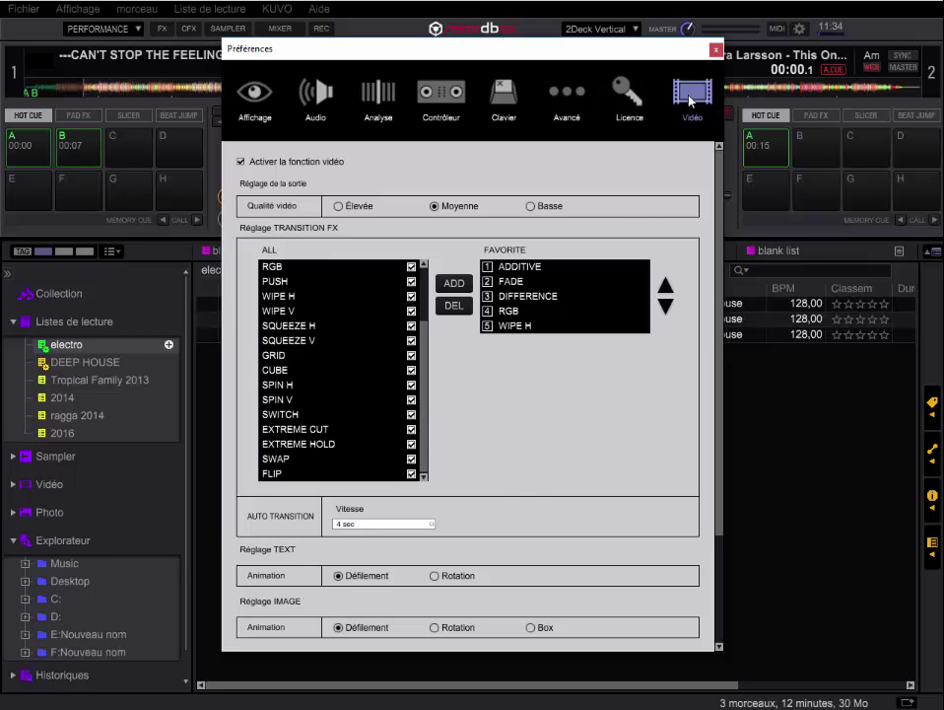
{"action": "left_click", "coordinate": [716, 50]}
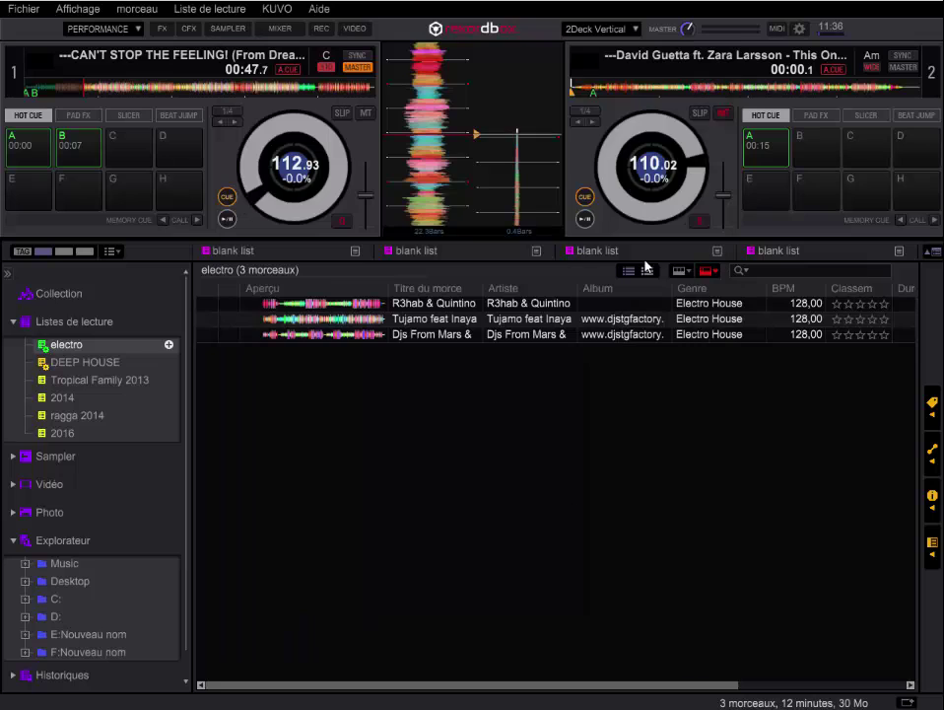
Step: Show the video and mixer sections, and play deck 1 briefly before pausing it
{"action": "left_click", "coordinate": [353, 30]}
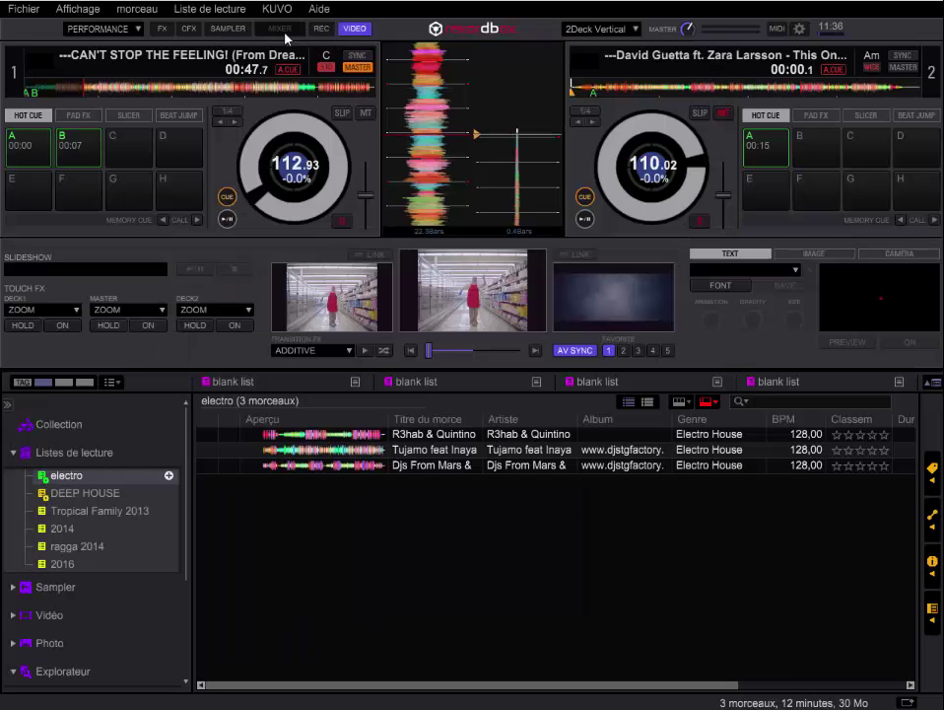
{"action": "left_click", "coordinate": [283, 31]}
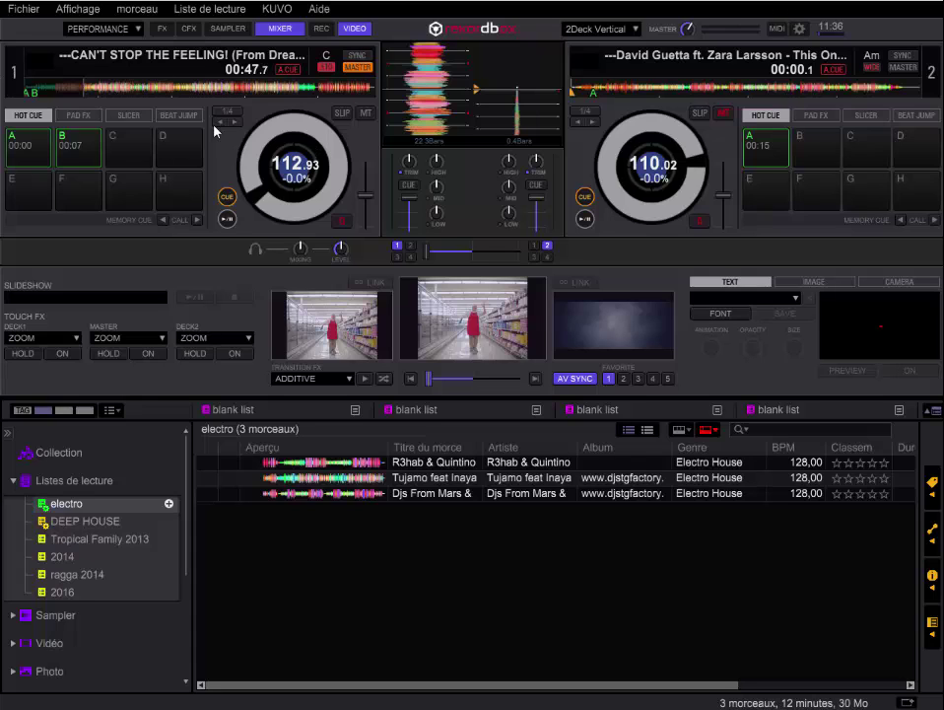
{"action": "left_click", "coordinate": [228, 219]}
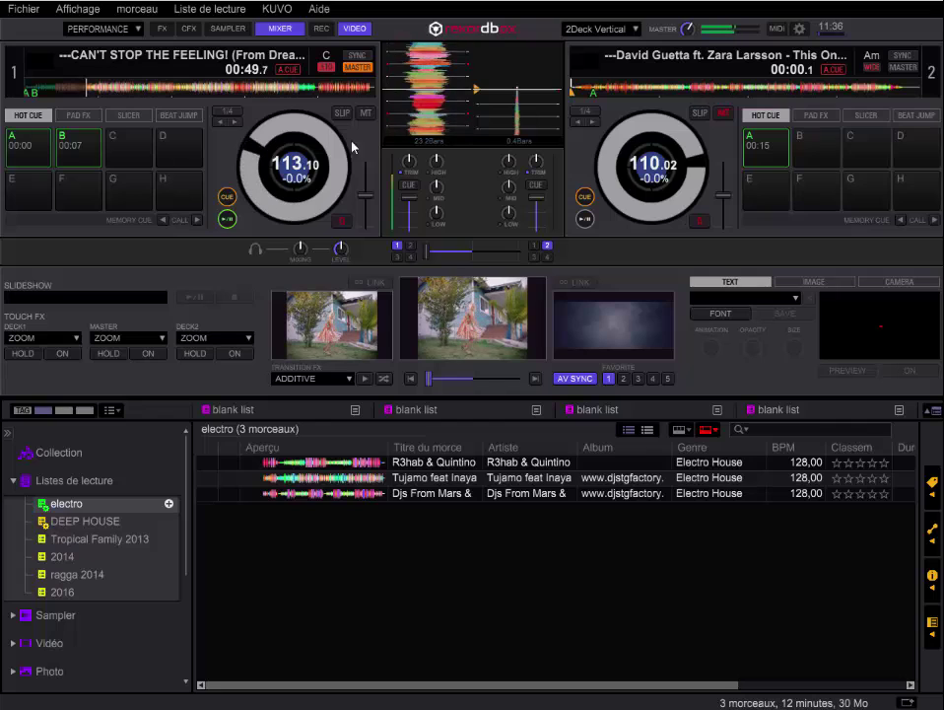
{"action": "left_click", "coordinate": [227, 220]}
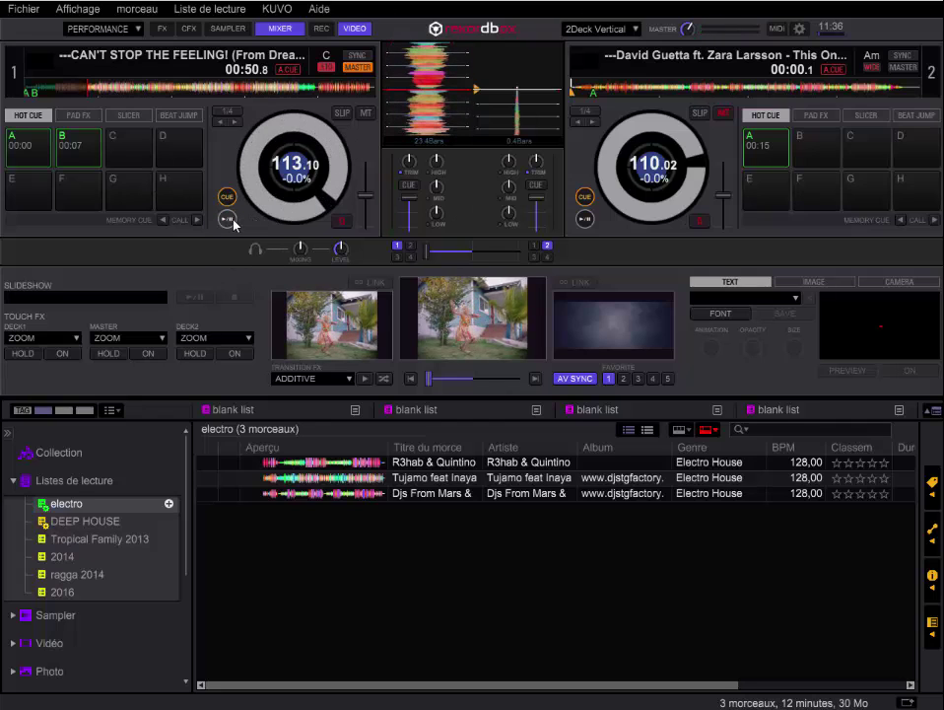
Step: Open the master video output in its own window and play deck 1 from hot cues A and B
{"action": "double_click", "coordinate": [482, 350]}
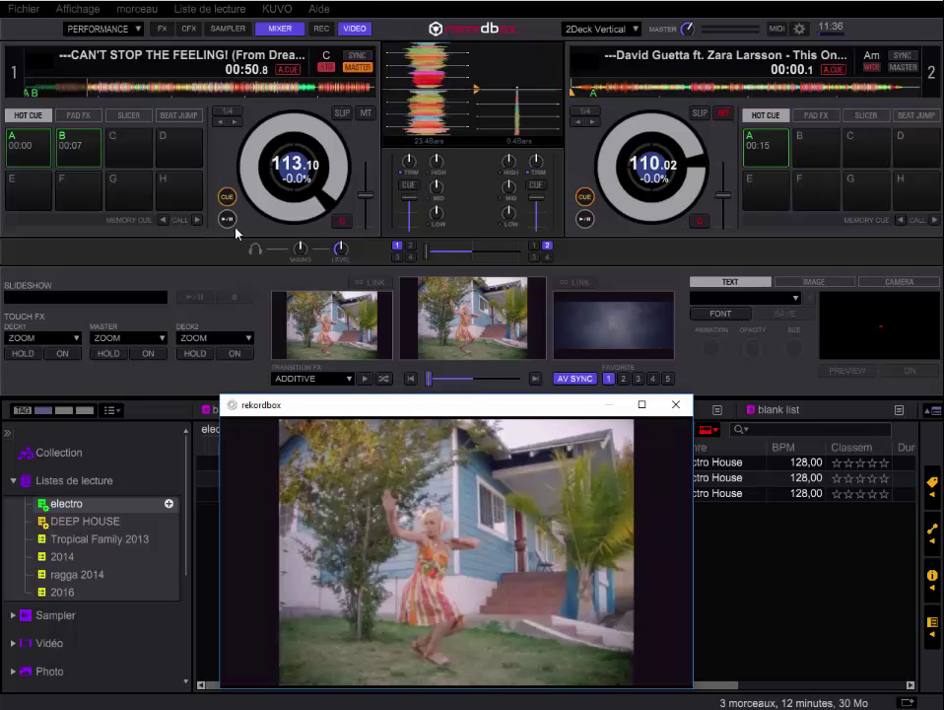
{"action": "left_click", "coordinate": [229, 220]}
{"action": "left_click", "coordinate": [37, 156]}
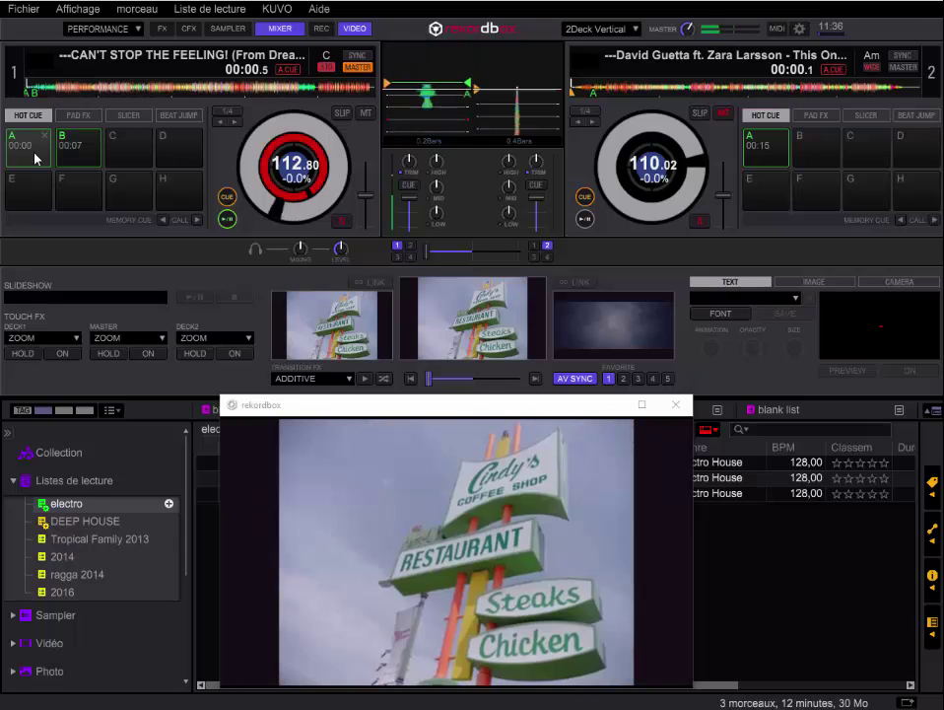
{"action": "left_click", "coordinate": [36, 156]}
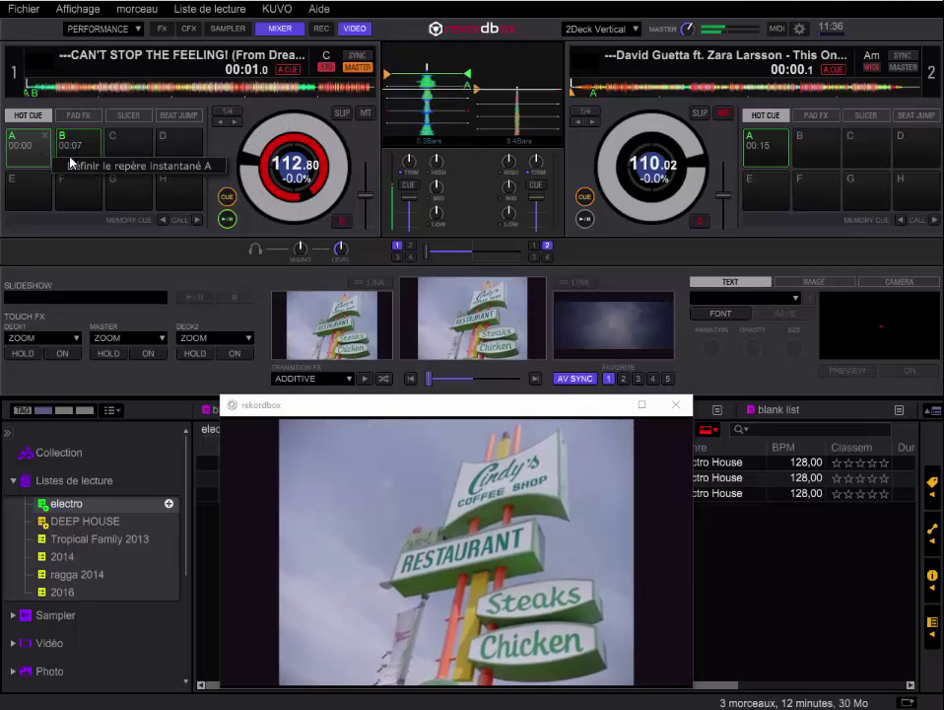
{"action": "left_click", "coordinate": [78, 162]}
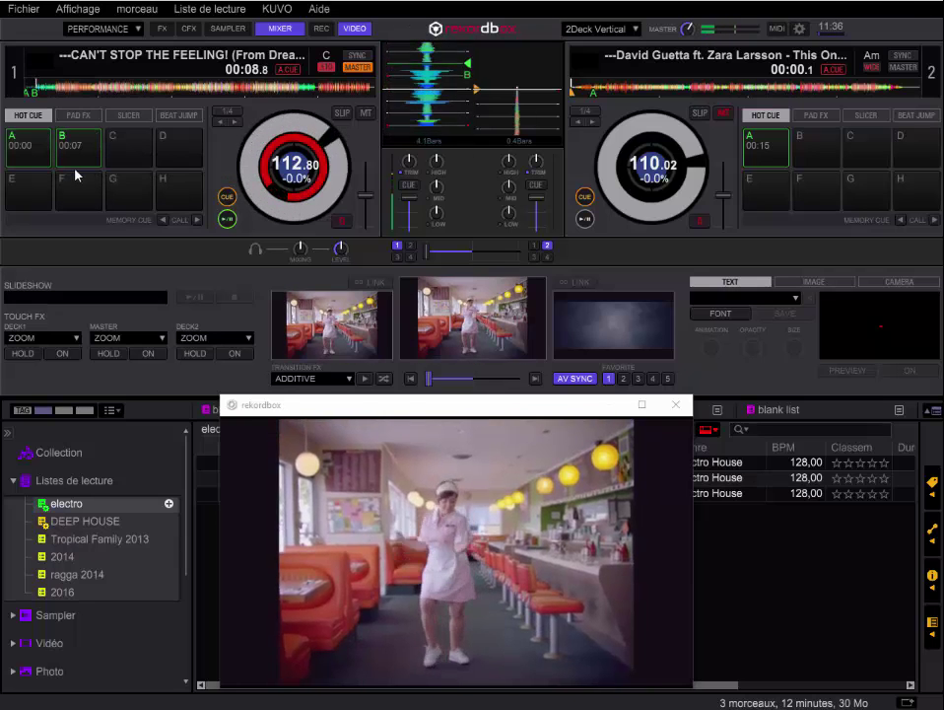
Step: Switch deck 1's pads to Pad FX and trigger slip loops of 1/4, 1/2 and 1/1 beat on the playing video
{"action": "left_click", "coordinate": [80, 115]}
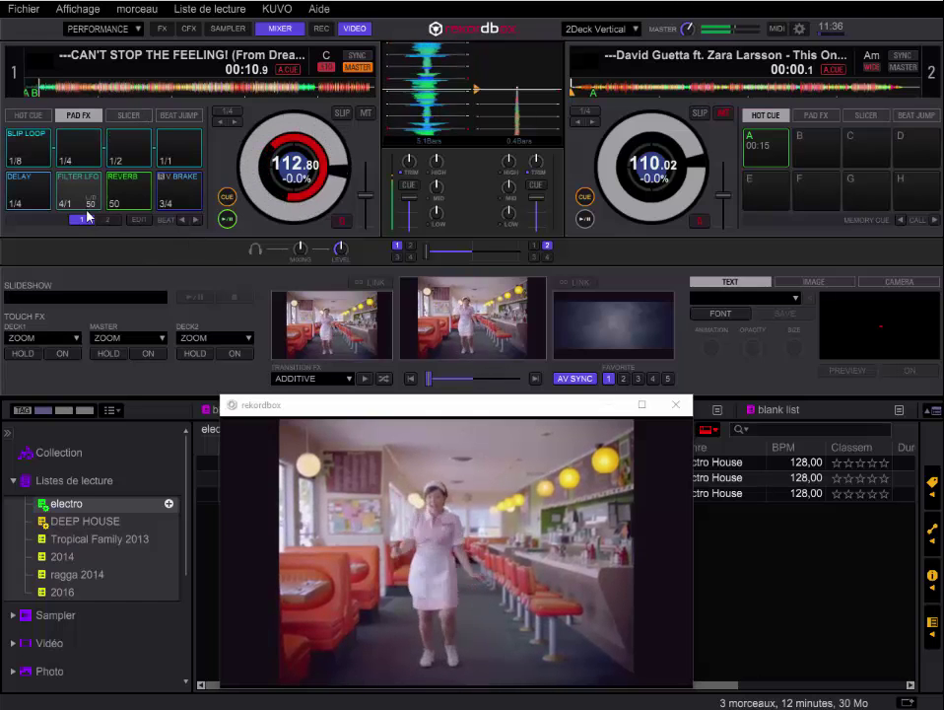
{"action": "left_click", "coordinate": [76, 156]}
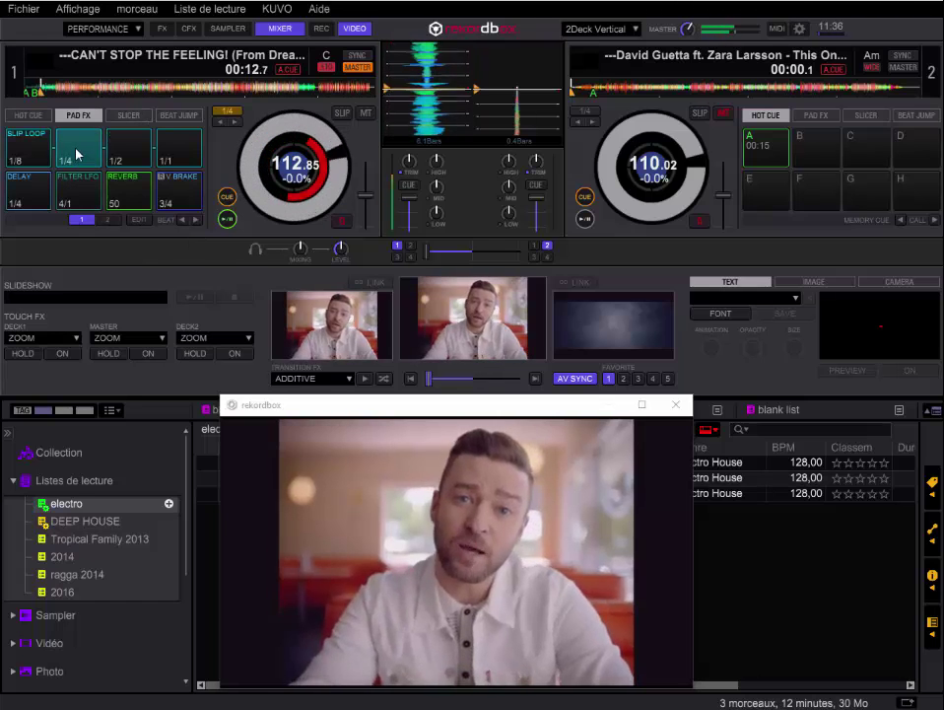
{"action": "left_click", "coordinate": [128, 153]}
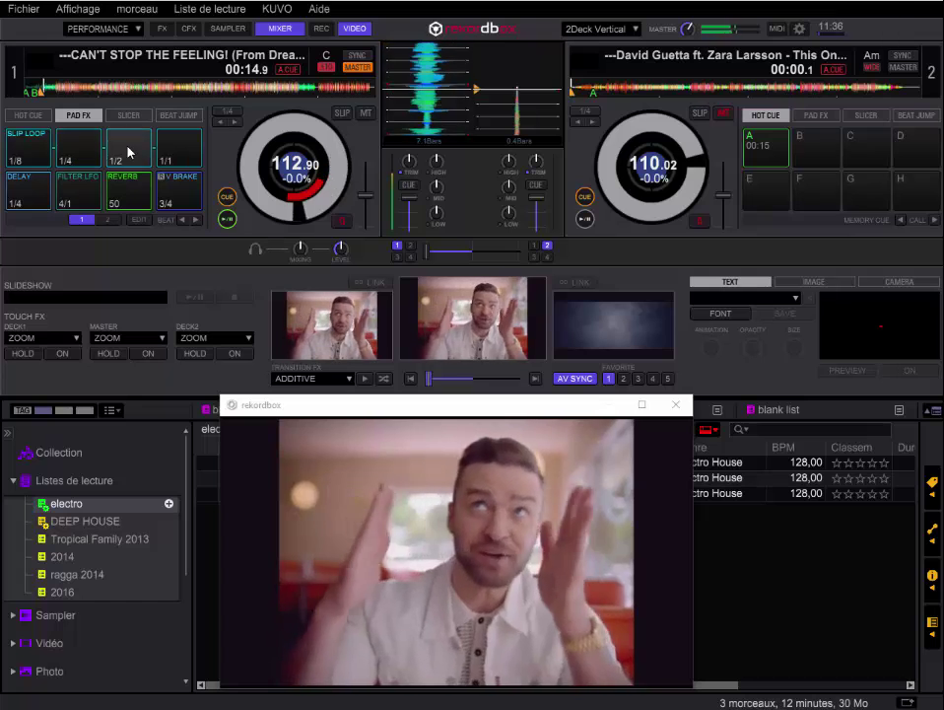
{"action": "left_click", "coordinate": [175, 153]}
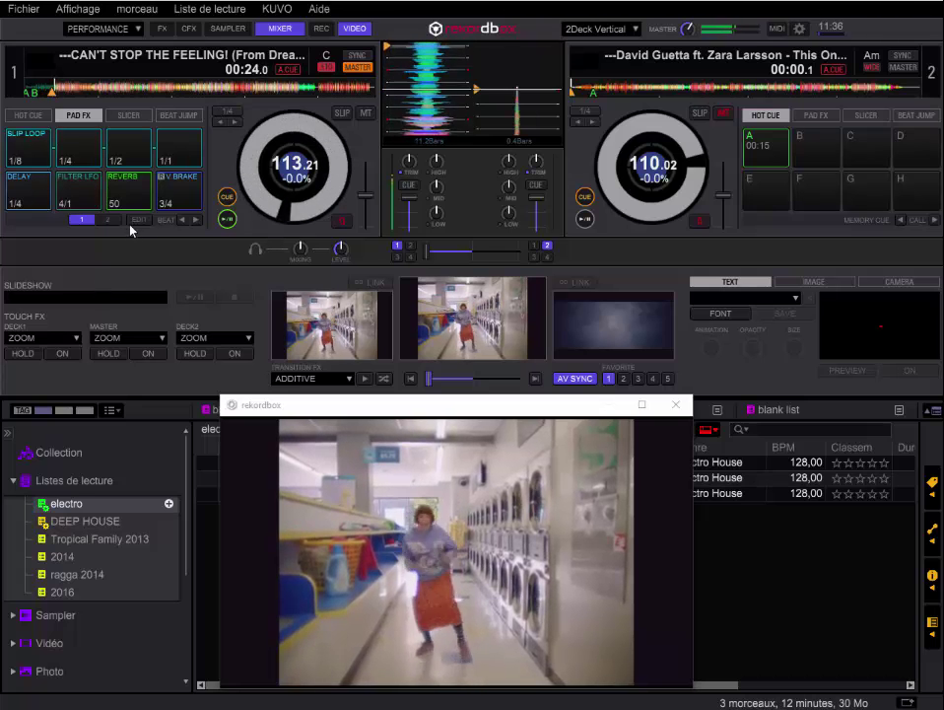
{"action": "left_click", "coordinate": [75, 150]}
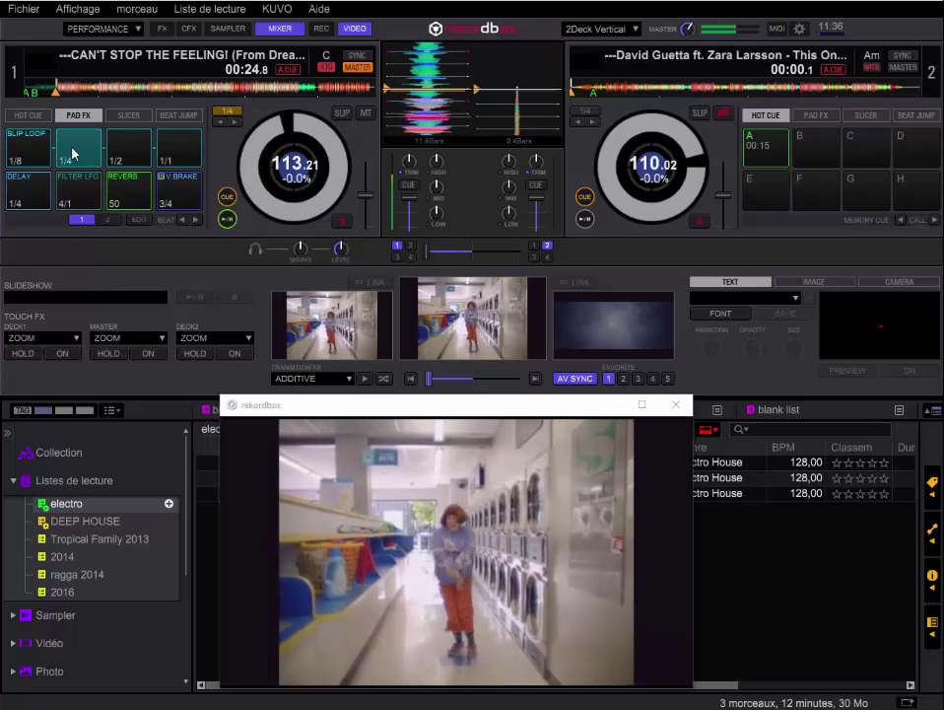
{"action": "left_click", "coordinate": [89, 154]}
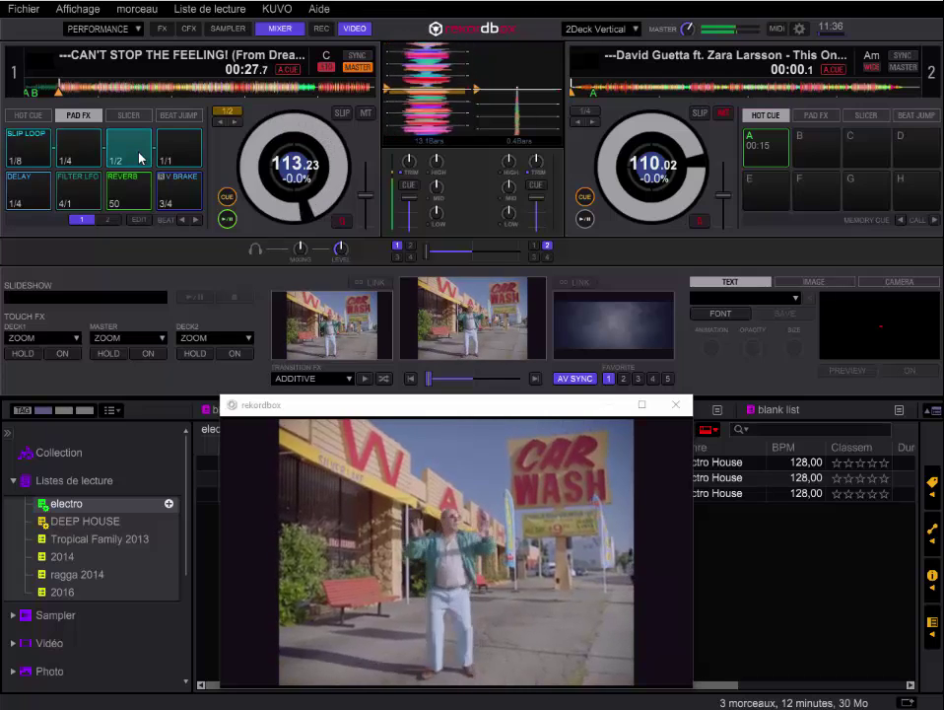
{"action": "left_click", "coordinate": [140, 158]}
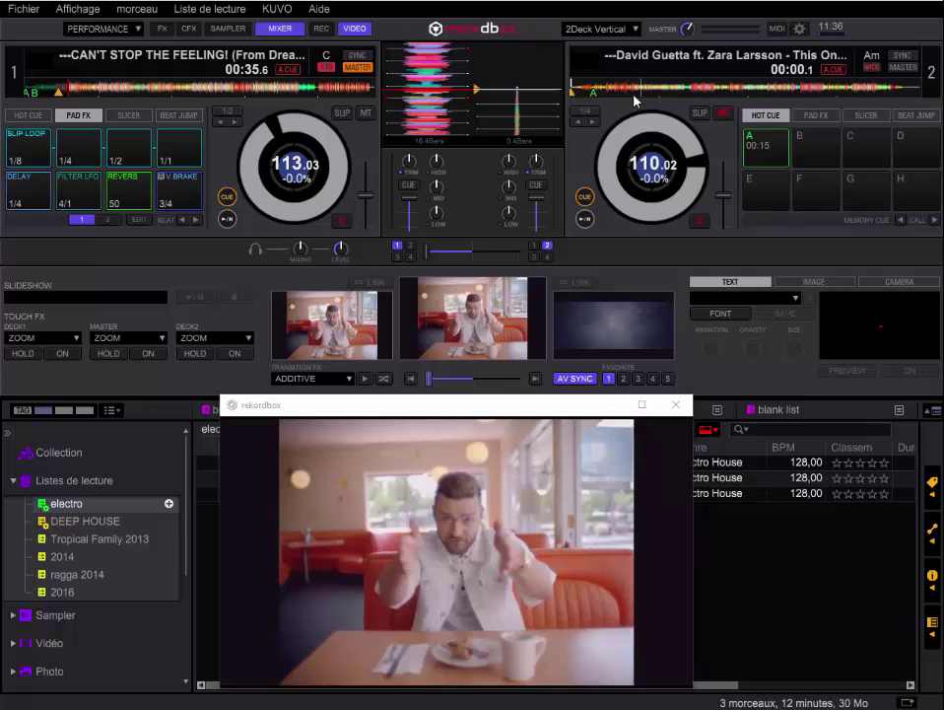
Step: Play deck 2 from hot cue A alongside deck 1 and crossfade audio and video fully to deck 2
{"action": "left_click", "coordinate": [764, 148]}
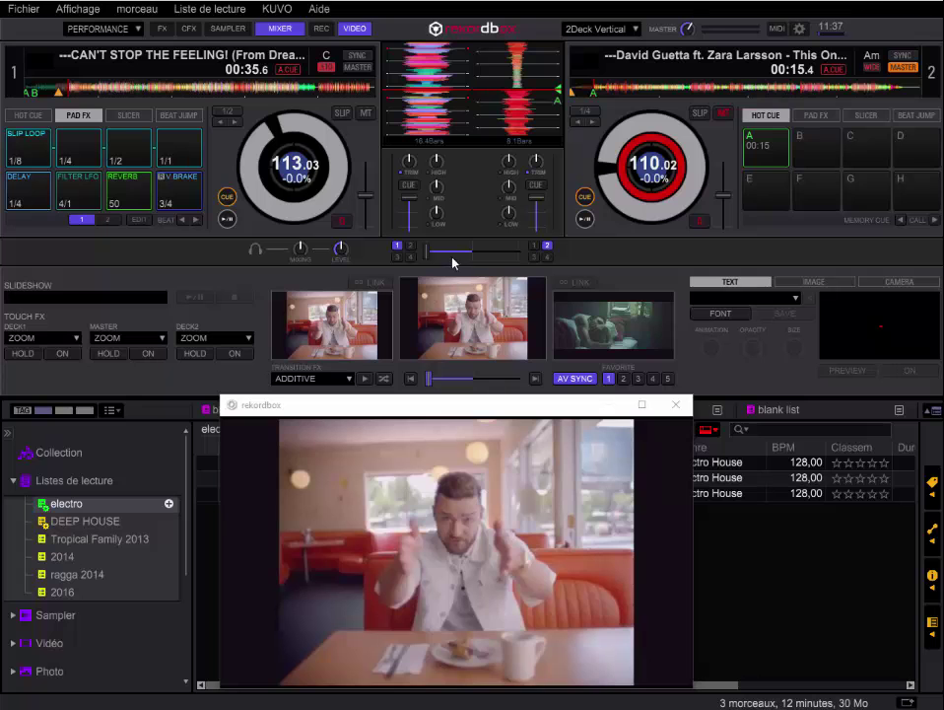
{"action": "left_click", "coordinate": [227, 220]}
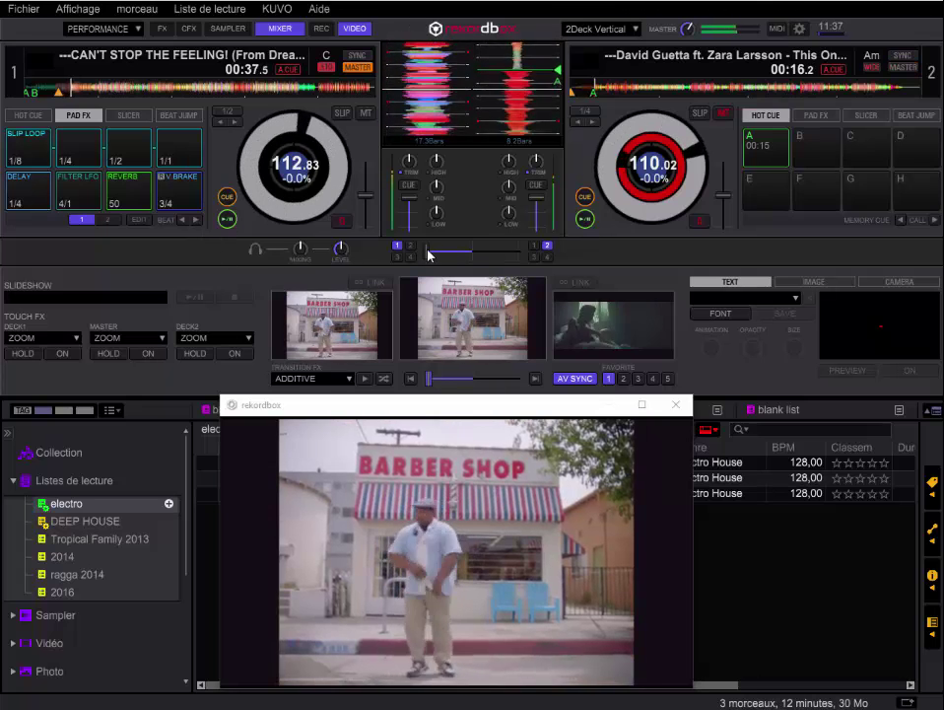
{"action": "left_click_drag", "start_coordinate": [426, 256], "coordinate": [530, 258]}
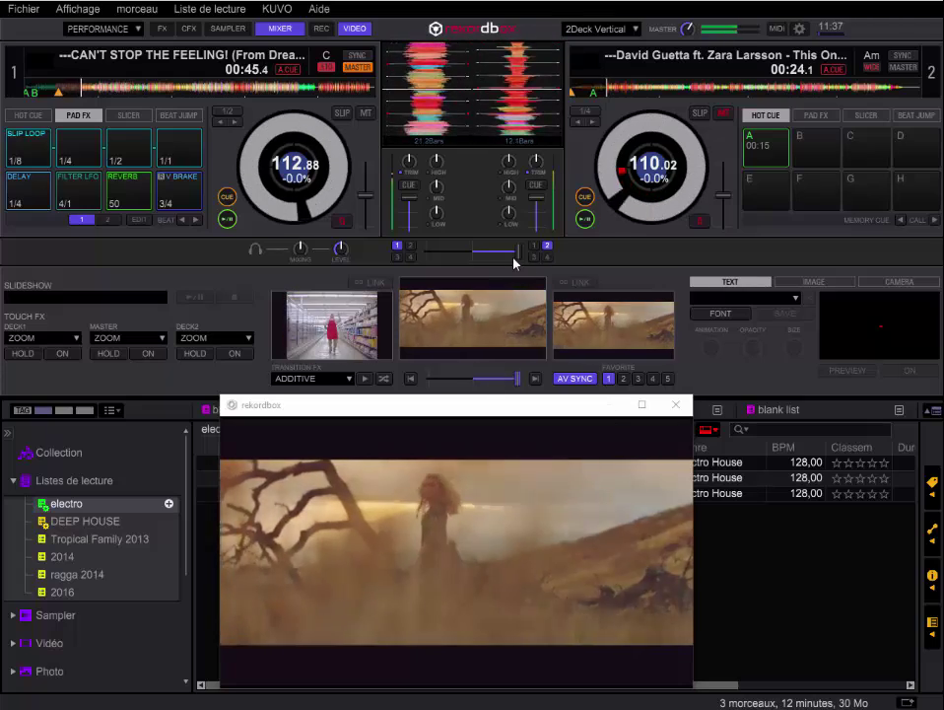
Step: Turn off AV Sync and sweep the audio crossfader to deck 1 and back to deck 2, leaving the video fader on deck 2
{"action": "left_click", "coordinate": [575, 378]}
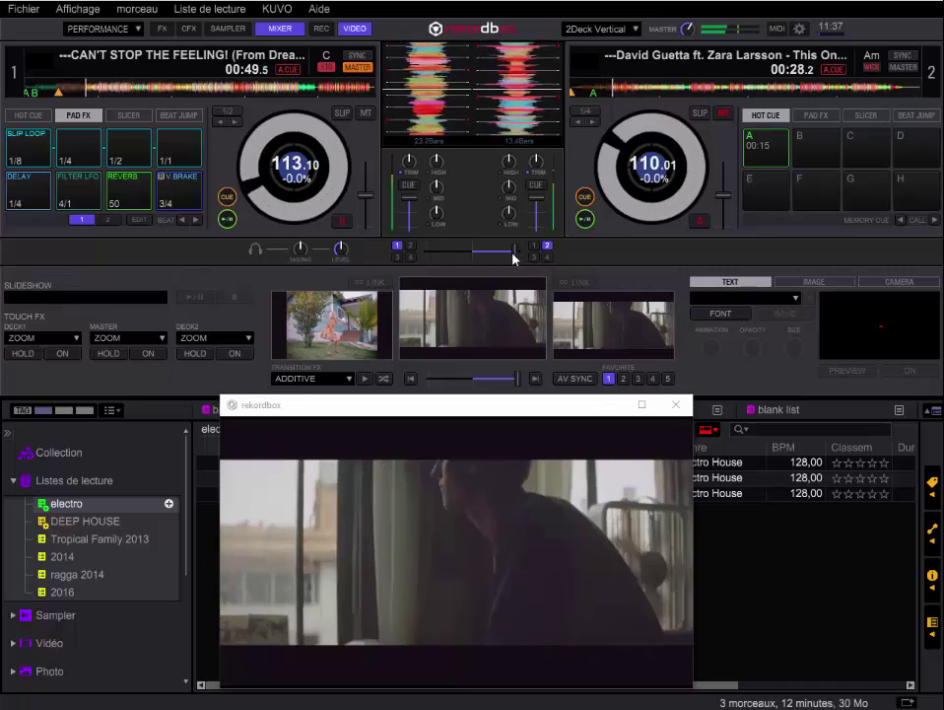
{"action": "left_click_drag", "start_coordinate": [515, 259], "coordinate": [421, 258]}
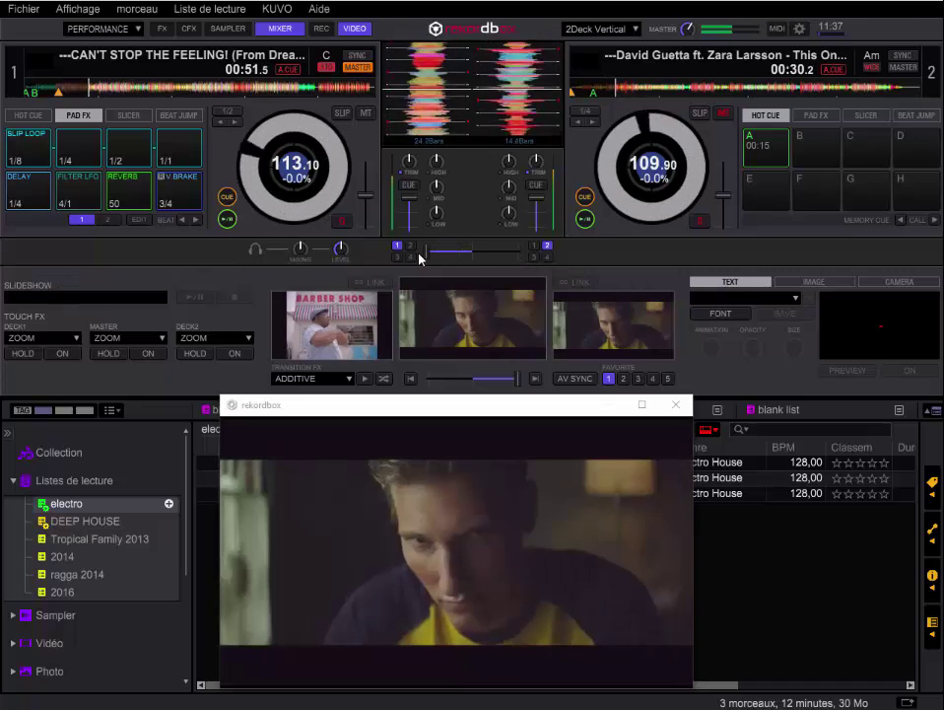
{"action": "left_click_drag", "start_coordinate": [484, 258], "coordinate": [430, 257]}
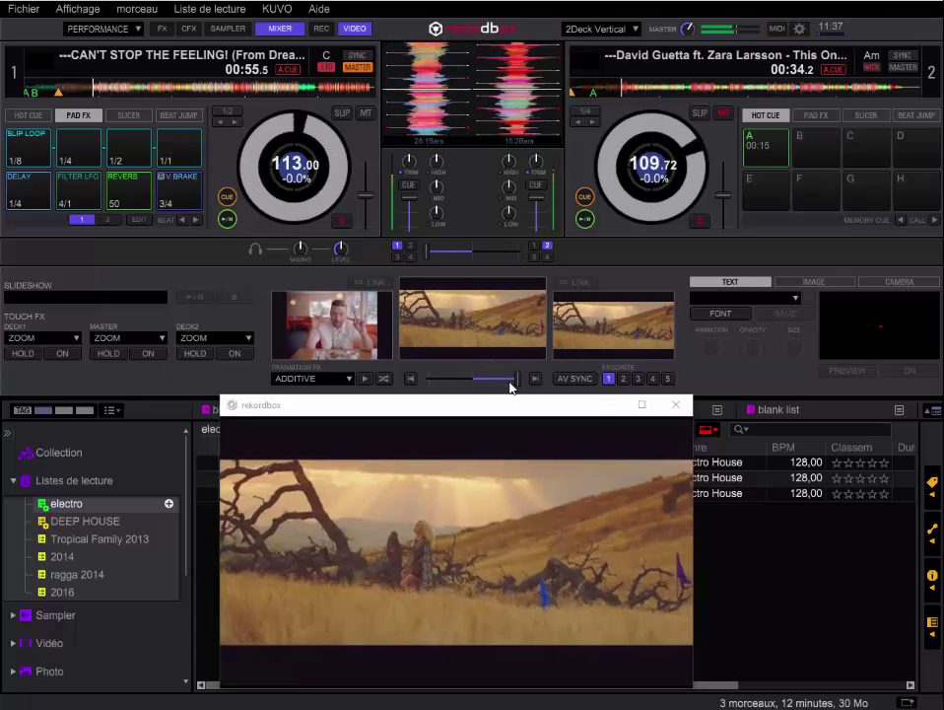
{"action": "left_click_drag", "start_coordinate": [517, 379], "coordinate": [540, 386]}
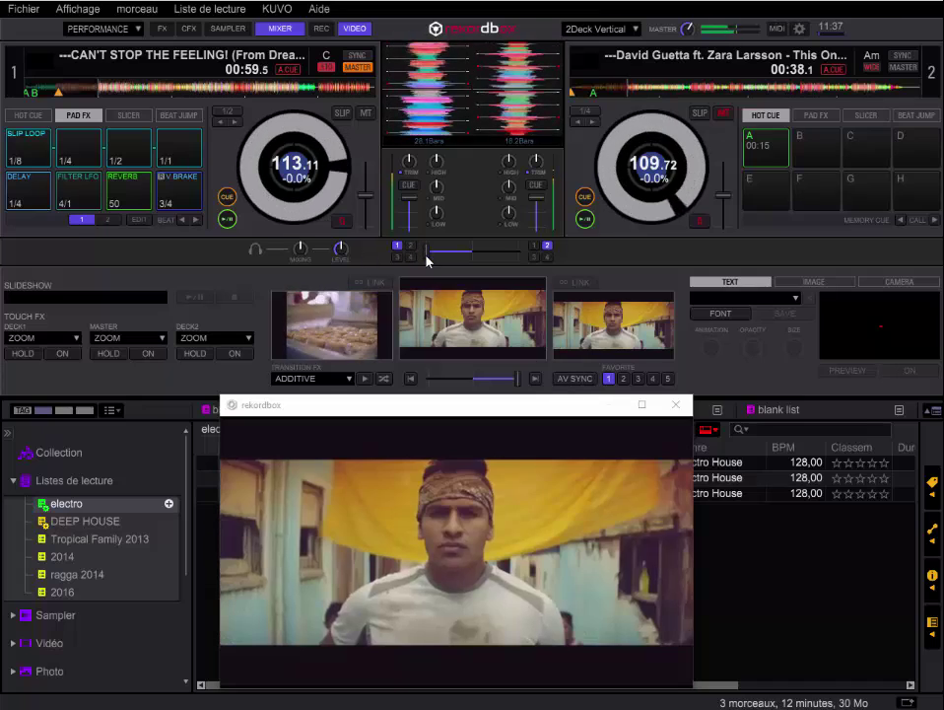
{"action": "left_click_drag", "start_coordinate": [427, 259], "coordinate": [519, 252]}
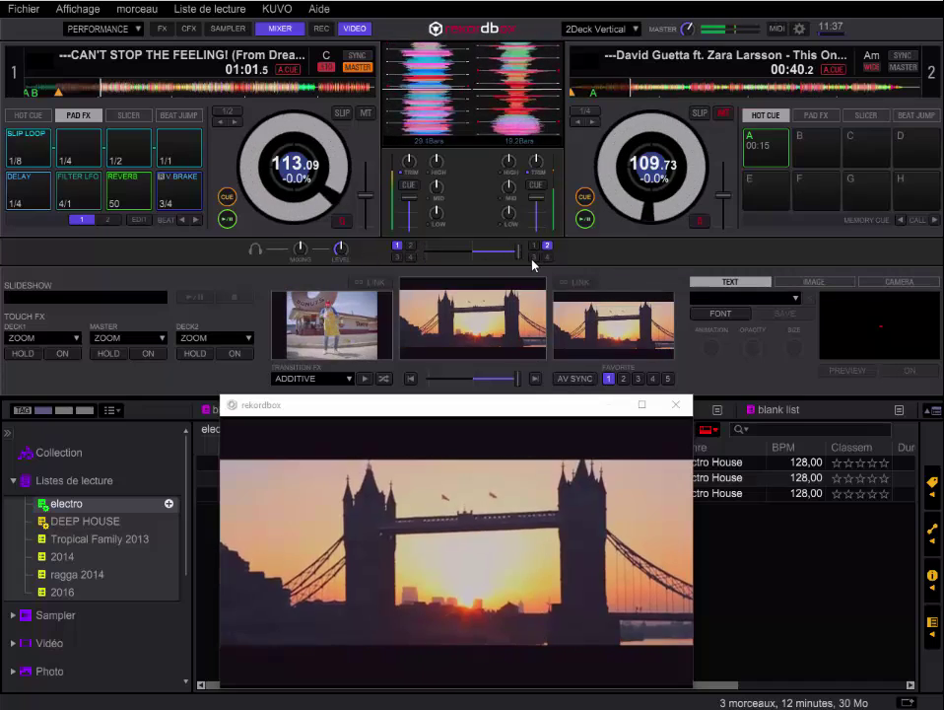
Step: Turn AV Sync back on and move the crossfader fully back to deck 1
{"action": "left_click", "coordinate": [575, 378]}
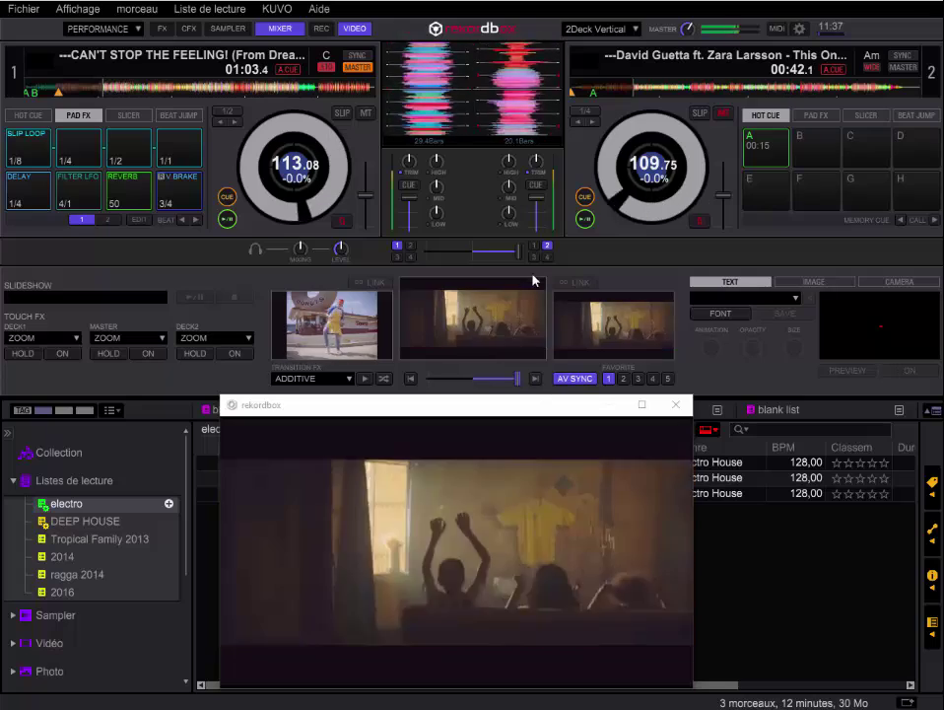
{"action": "left_click_drag", "start_coordinate": [520, 259], "coordinate": [437, 260]}
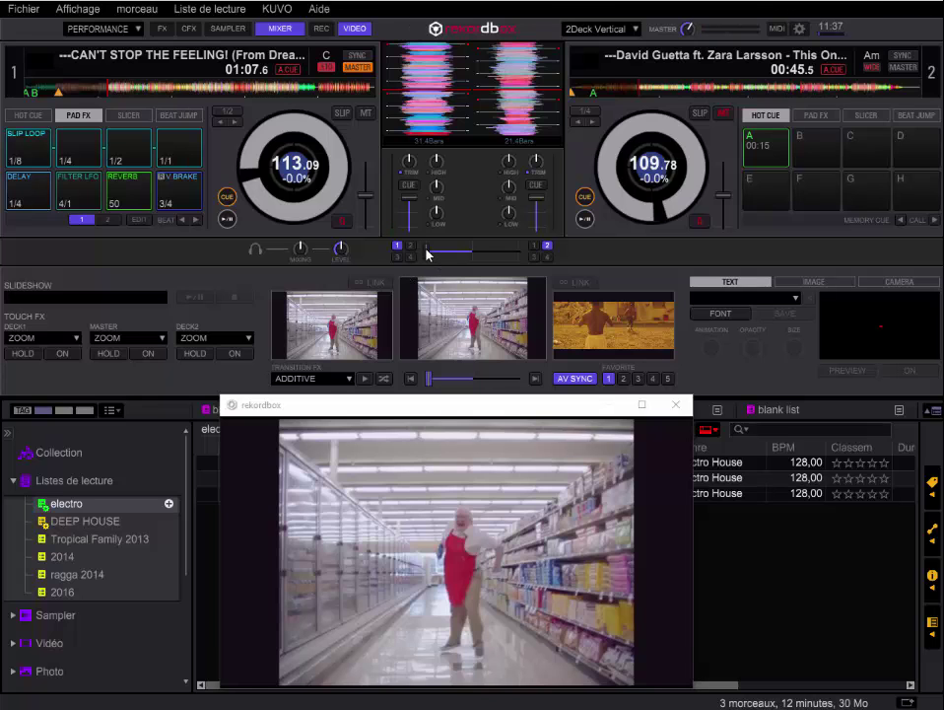
{"action": "left_click_drag", "start_coordinate": [427, 255], "coordinate": [404, 258]}
{"action": "mouse_move", "coordinate": [403, 204]}
{"action": "left_mouse_down"}
{"action": "mouse_move", "coordinate": [405, 233]}
{"action": "mouse_move", "coordinate": [405, 194]}
{"action": "left_mouse_up"}
{"action": "mouse_move", "coordinate": [426, 253]}
{"action": "left_mouse_down"}
{"action": "mouse_move", "coordinate": [520, 253]}
{"action": "mouse_move", "coordinate": [428, 253]}
{"action": "left_mouse_up"}
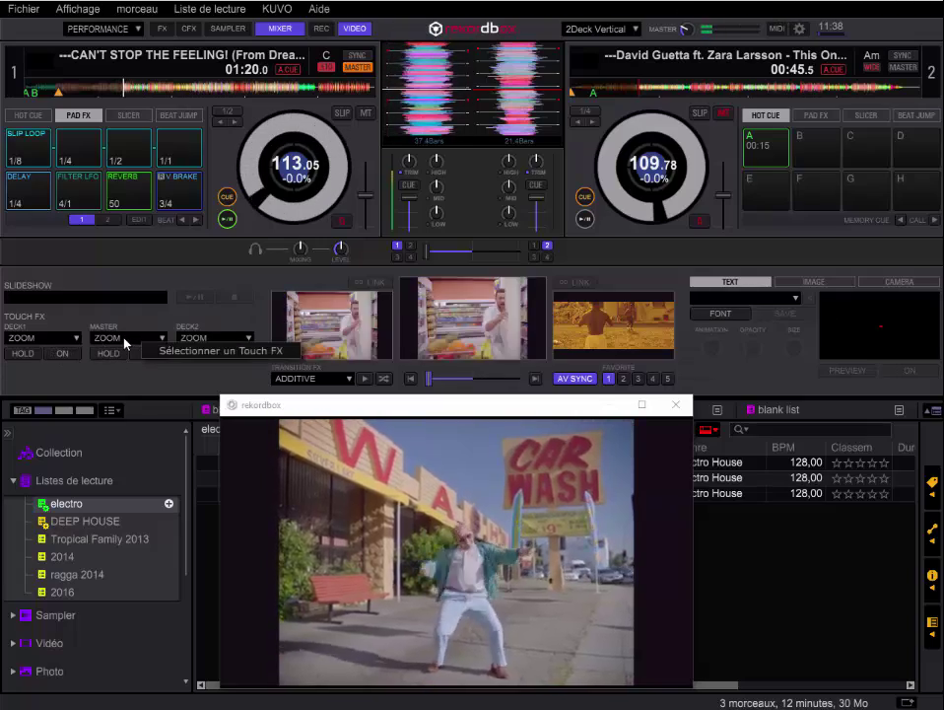
Step: Set the master Touch FX to STROBE and activate it with hold enabled
{"action": "left_click", "coordinate": [156, 337]}
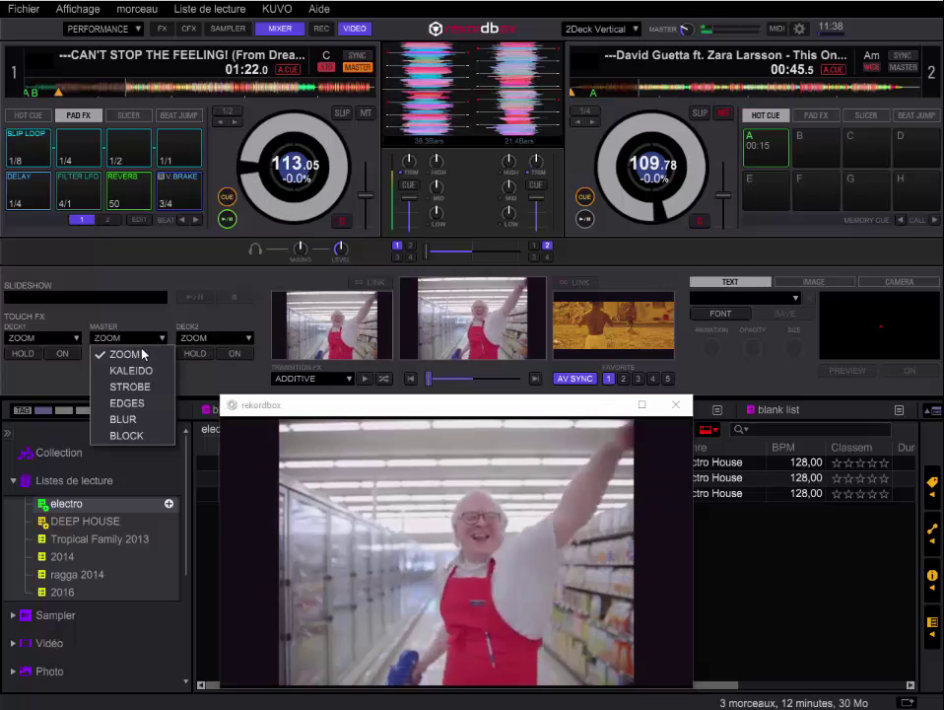
{"action": "left_click", "coordinate": [126, 385]}
{"action": "left_click", "coordinate": [148, 353]}
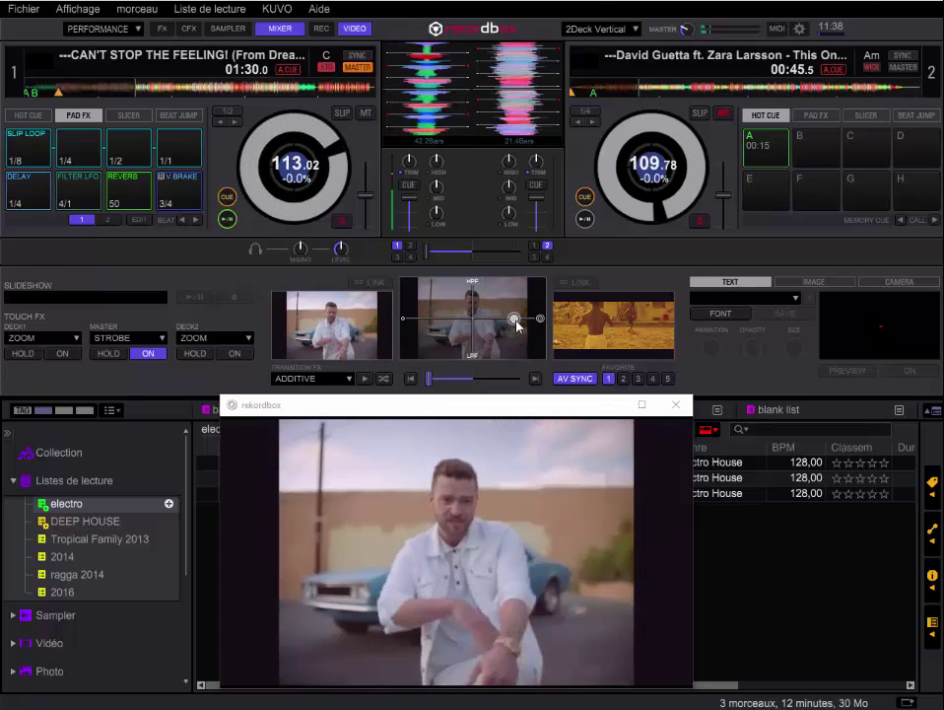
{"action": "left_click", "coordinate": [107, 353]}
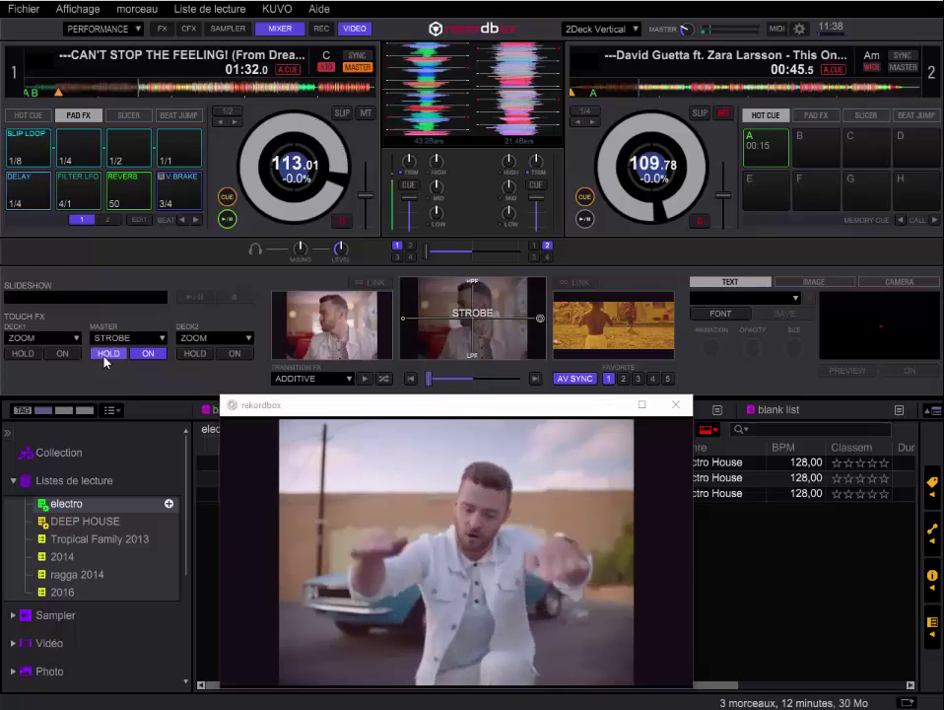
Step: Vary the held STROBE effect at several points across the master preview and switch its hold off
{"action": "left_click", "coordinate": [500, 321]}
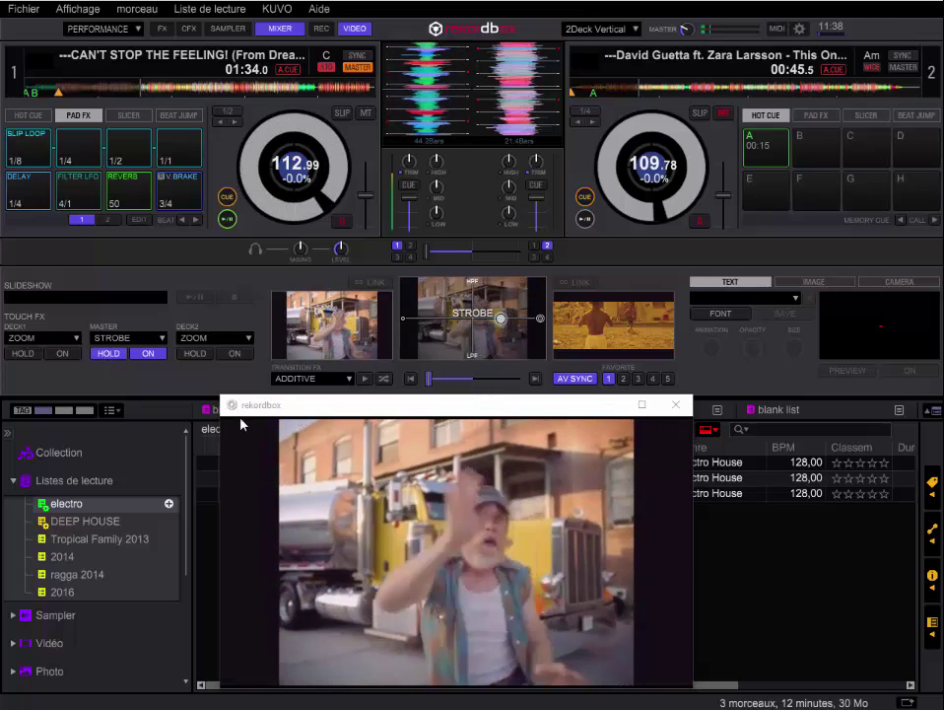
{"action": "left_click", "coordinate": [440, 326]}
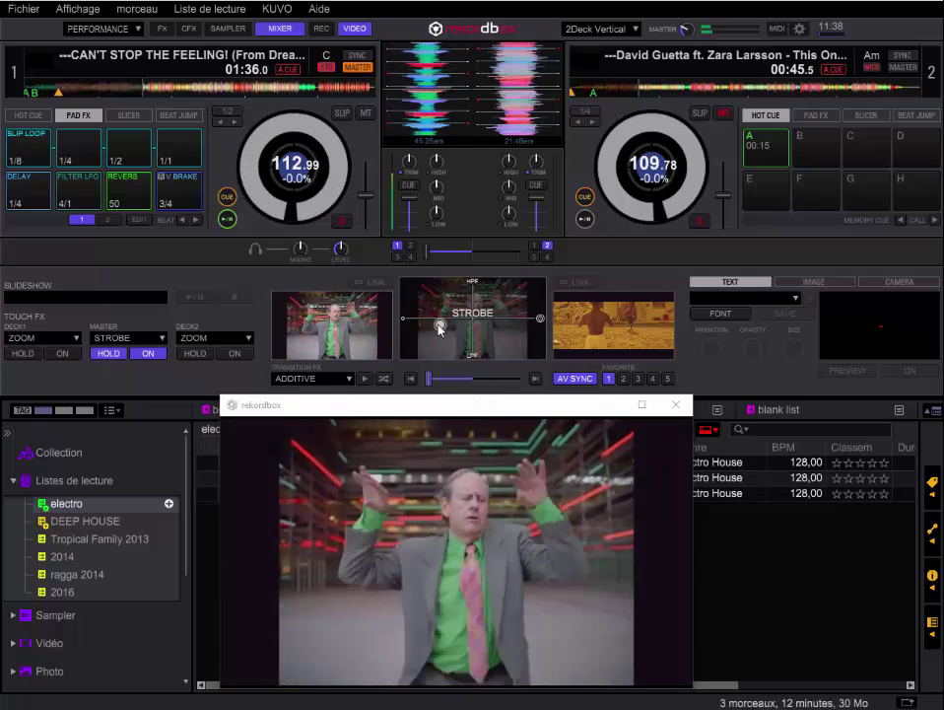
{"action": "left_click_drag", "start_coordinate": [440, 326], "coordinate": [535, 320]}
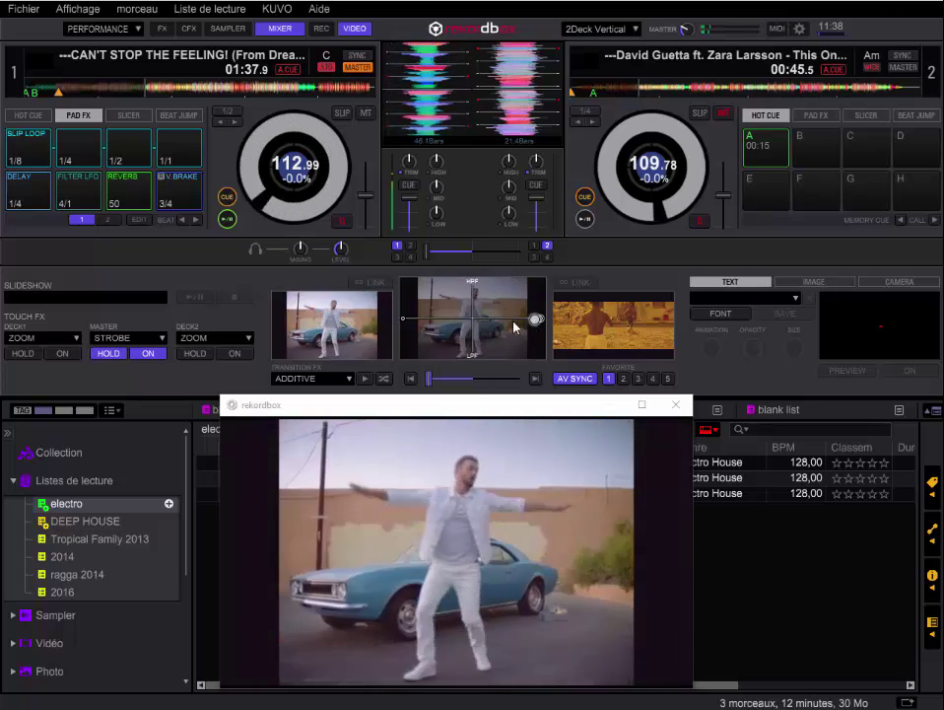
{"action": "left_click", "coordinate": [109, 353]}
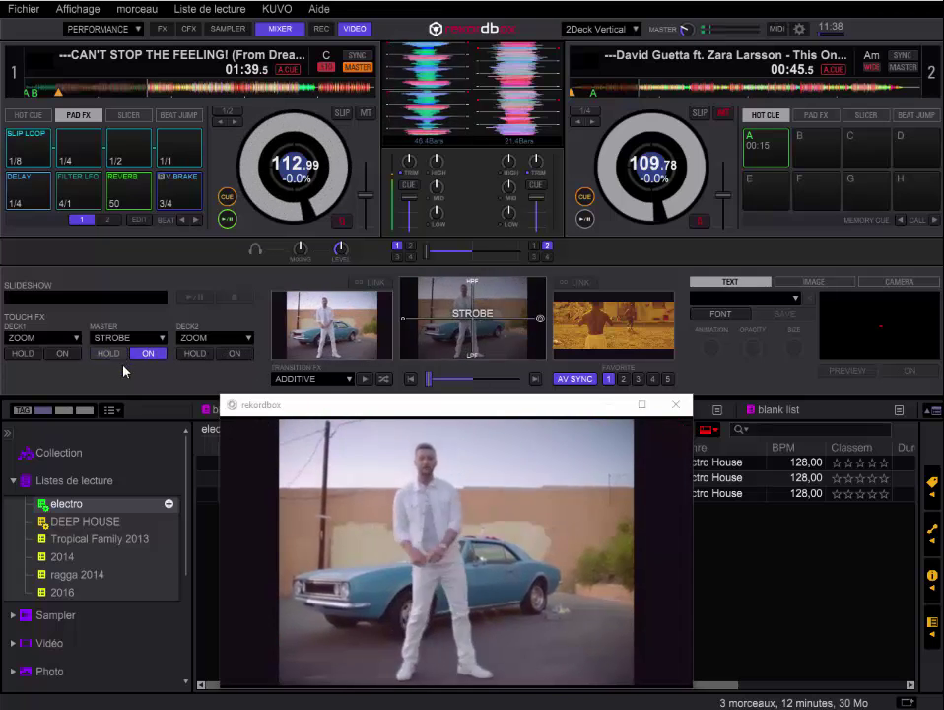
Step: Apply STROBE momentarily on the master preview, sweeping it across both axes without hold
{"action": "left_click", "coordinate": [506, 312]}
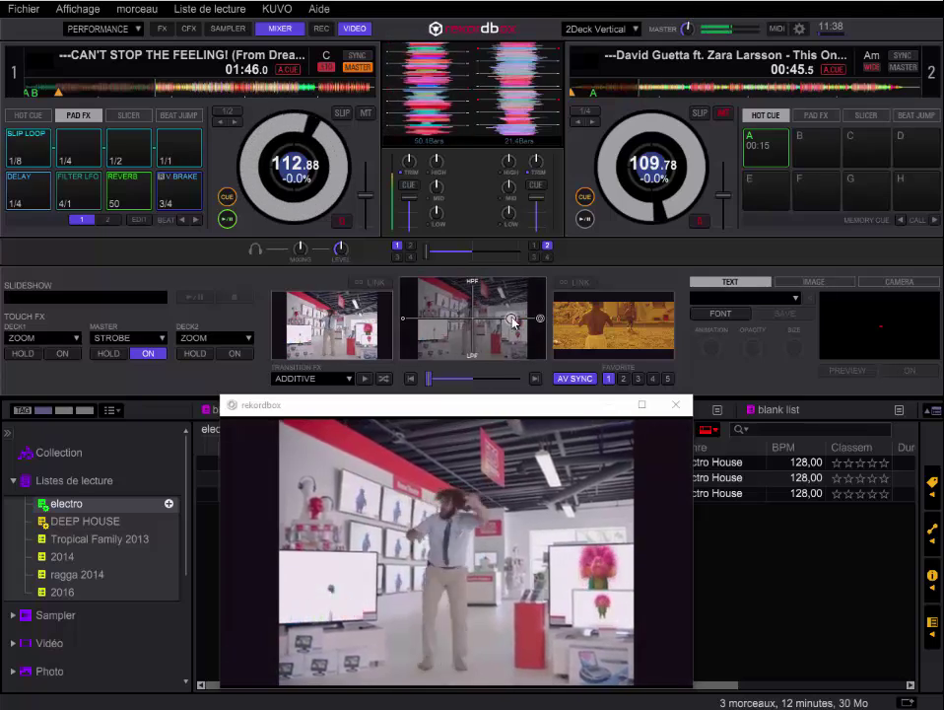
{"action": "mouse_move", "coordinate": [513, 321]}
{"action": "left_mouse_down"}
{"action": "mouse_move", "coordinate": [513, 348]}
{"action": "mouse_move", "coordinate": [513, 301]}
{"action": "left_mouse_up"}
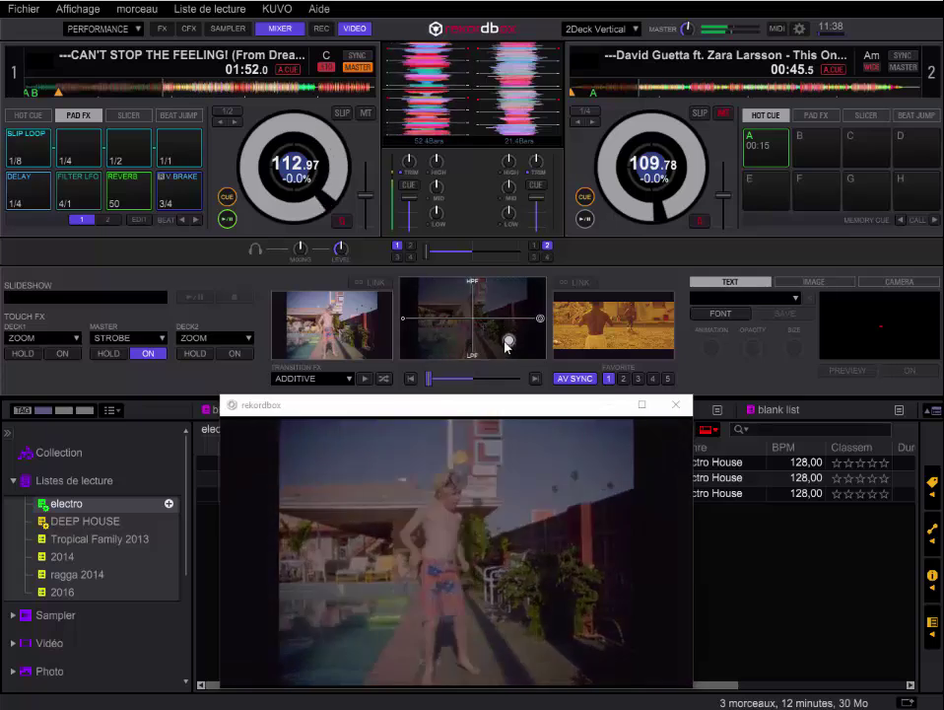
{"action": "left_click_drag", "start_coordinate": [473, 345], "coordinate": [451, 303]}
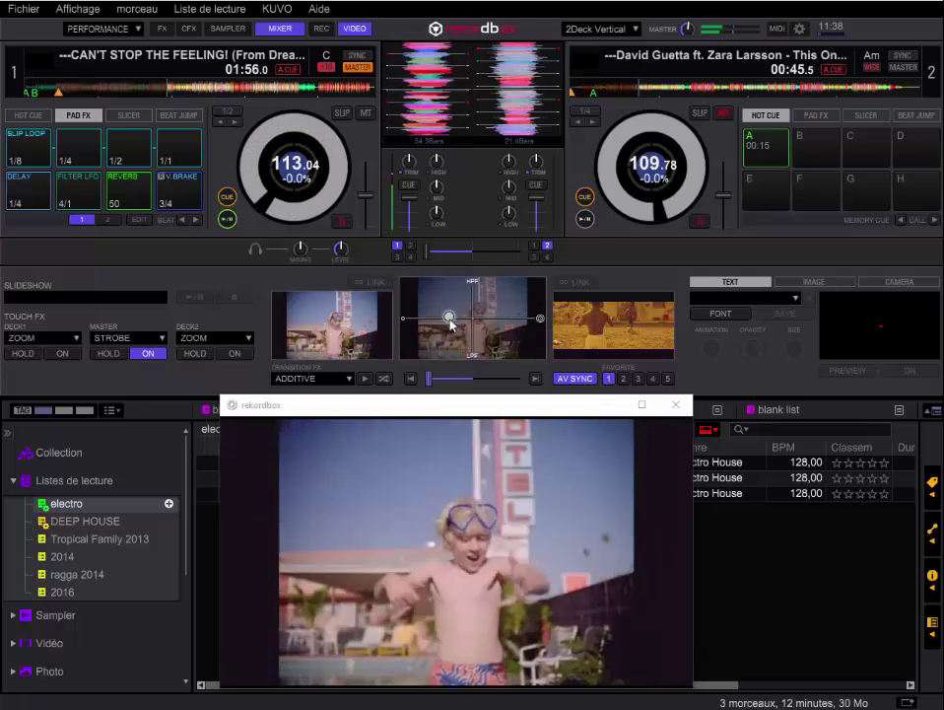
Step: Change the master Touch FX to BLUR and sweep it from the preview's center to the end of the horizontal axis
{"action": "left_click", "coordinate": [160, 341]}
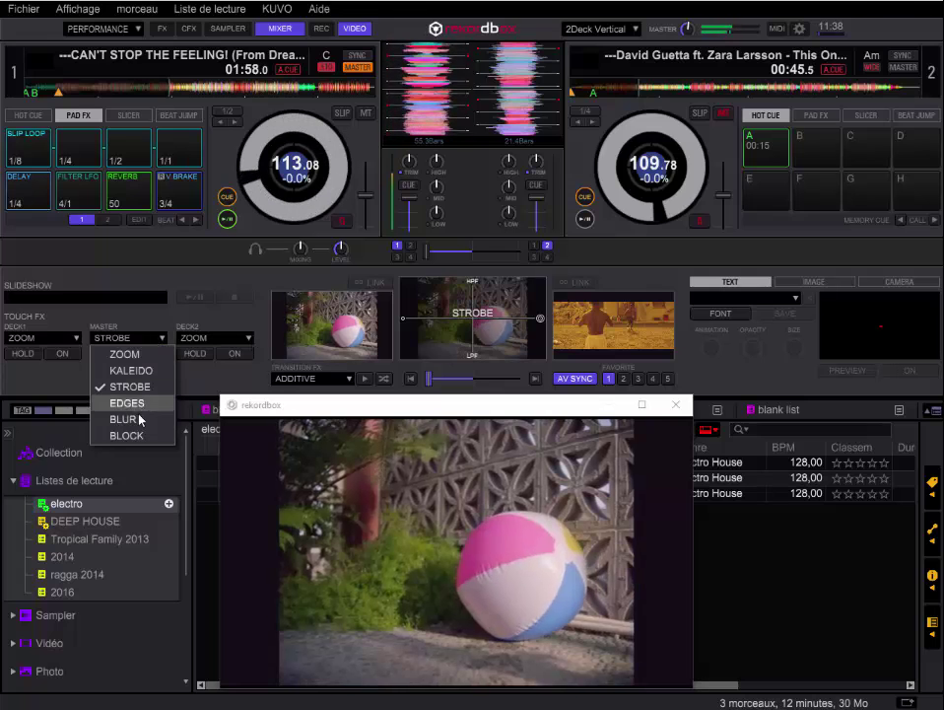
{"action": "left_click", "coordinate": [123, 419]}
{"action": "left_click_drag", "start_coordinate": [476, 320], "coordinate": [402, 322]}
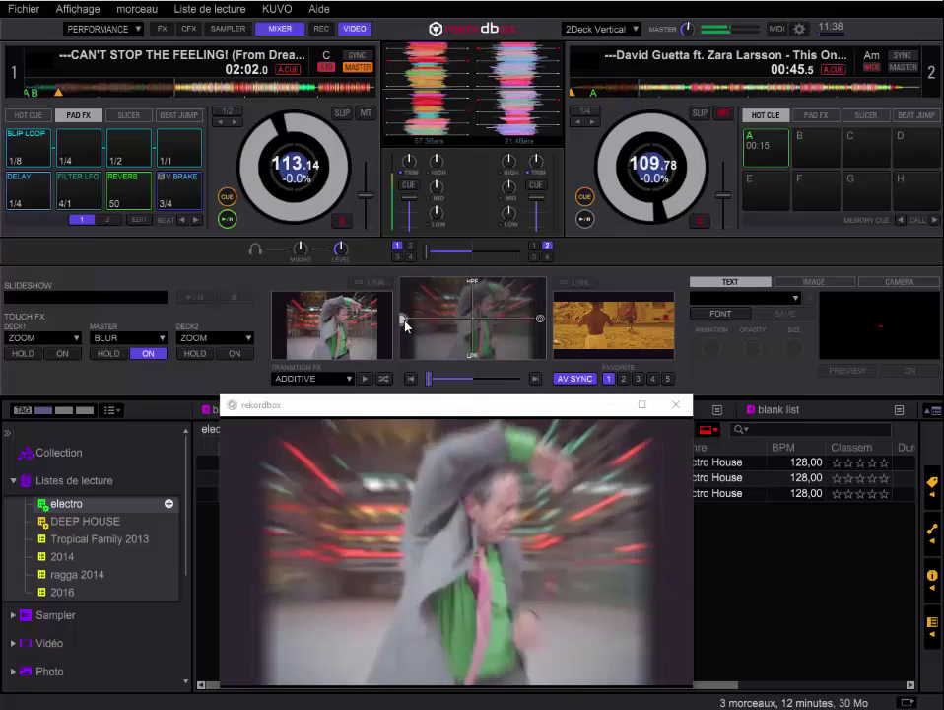
Step: Change the master Touch FX to BLOCK and sweep it toward the center of the master preview
{"action": "left_click", "coordinate": [129, 341]}
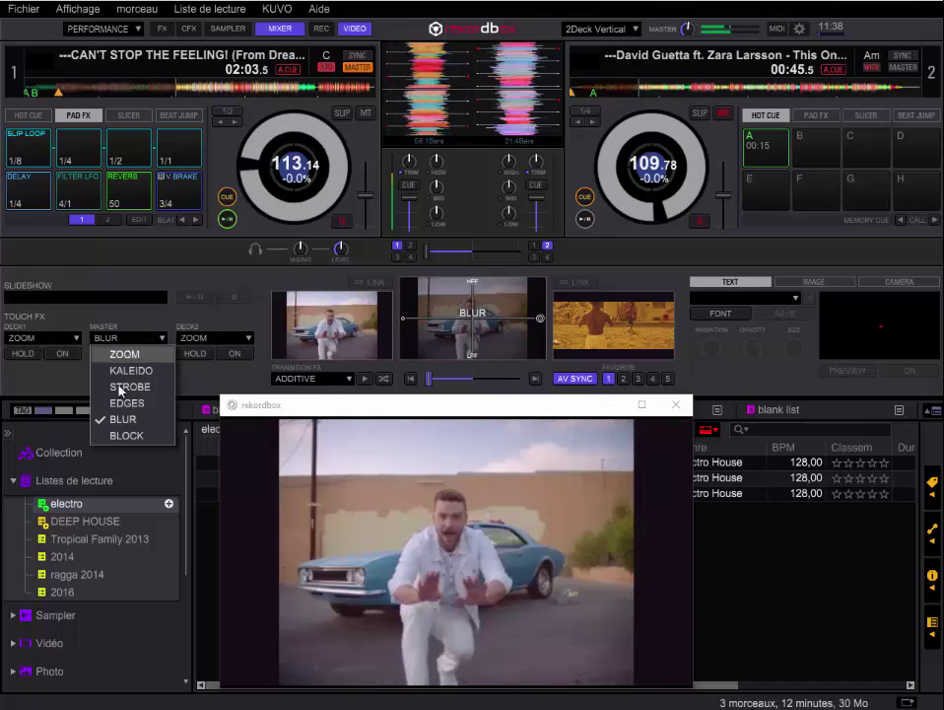
{"action": "left_click", "coordinate": [118, 436]}
{"action": "left_click_drag", "start_coordinate": [425, 331], "coordinate": [463, 321]}
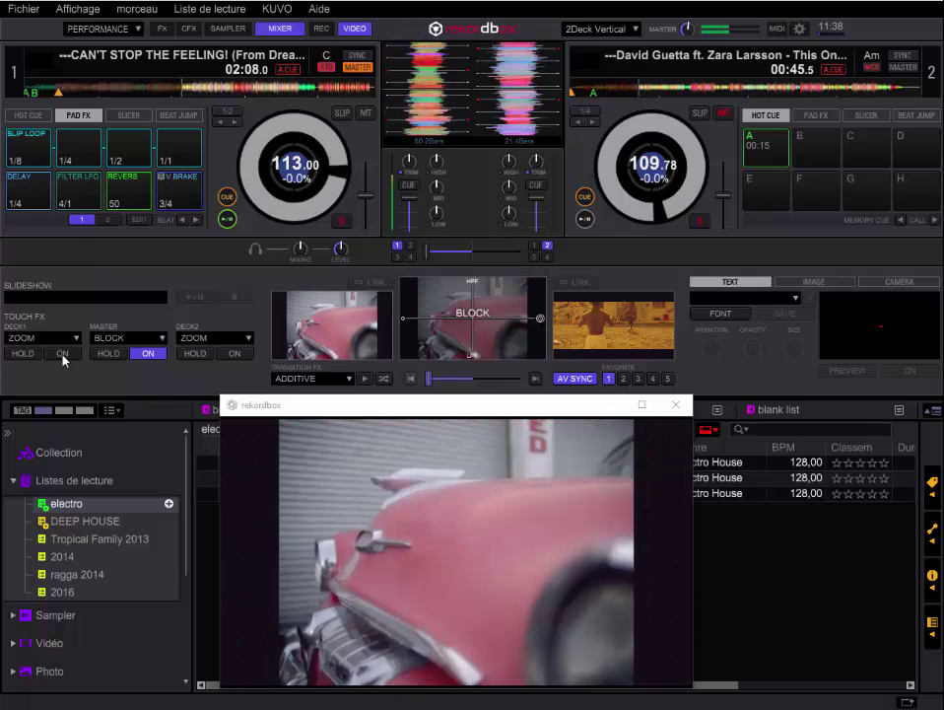
Step: Change the master Touch FX to KALEIDO and sweep it horizontally across the master preview
{"action": "left_click", "coordinate": [139, 342]}
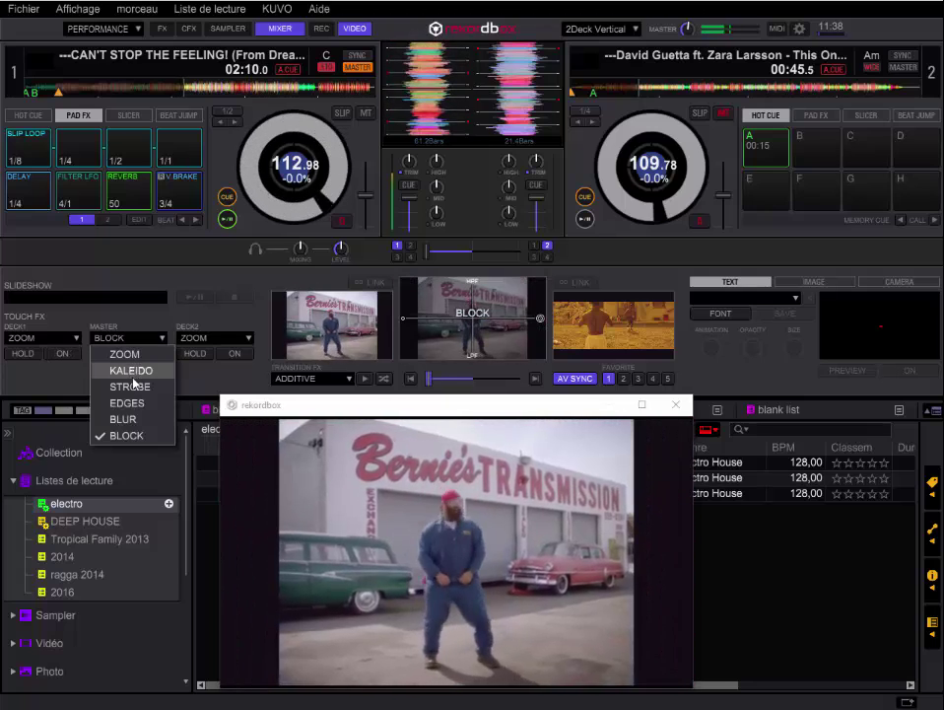
{"action": "left_click", "coordinate": [133, 371]}
{"action": "left_click", "coordinate": [435, 321]}
{"action": "left_click_drag", "start_coordinate": [435, 321], "coordinate": [498, 321]}
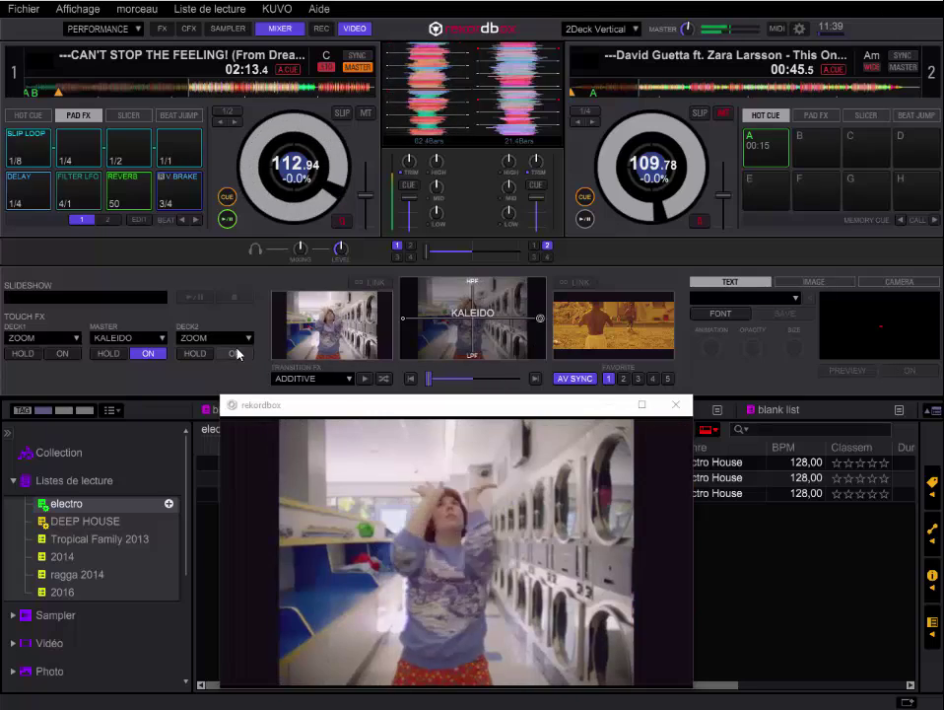
Step: Set the master Touch FX back to STROBE, sweep it across the master preview, and turn the master effect off
{"action": "left_click", "coordinate": [139, 338]}
{"action": "left_click", "coordinate": [130, 386]}
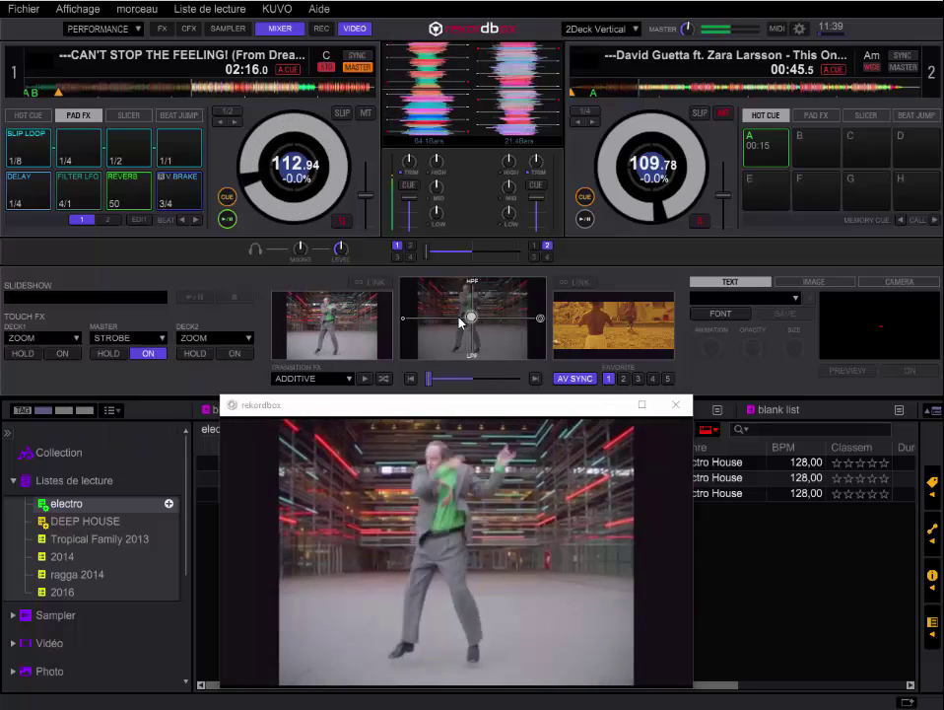
{"action": "left_click_drag", "start_coordinate": [466, 315], "coordinate": [513, 319]}
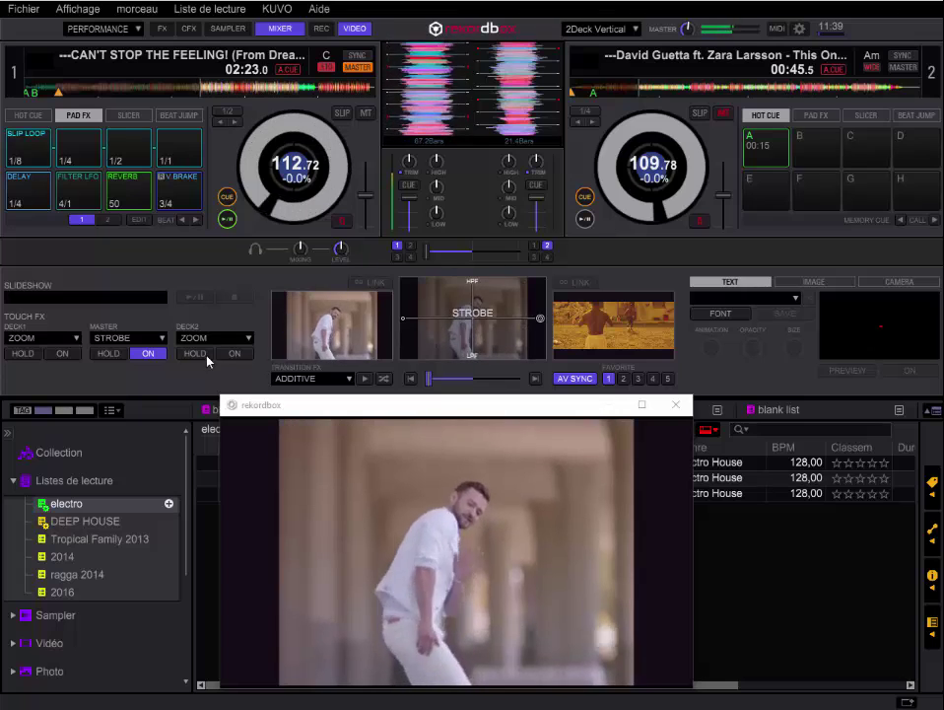
{"action": "left_click", "coordinate": [148, 353]}
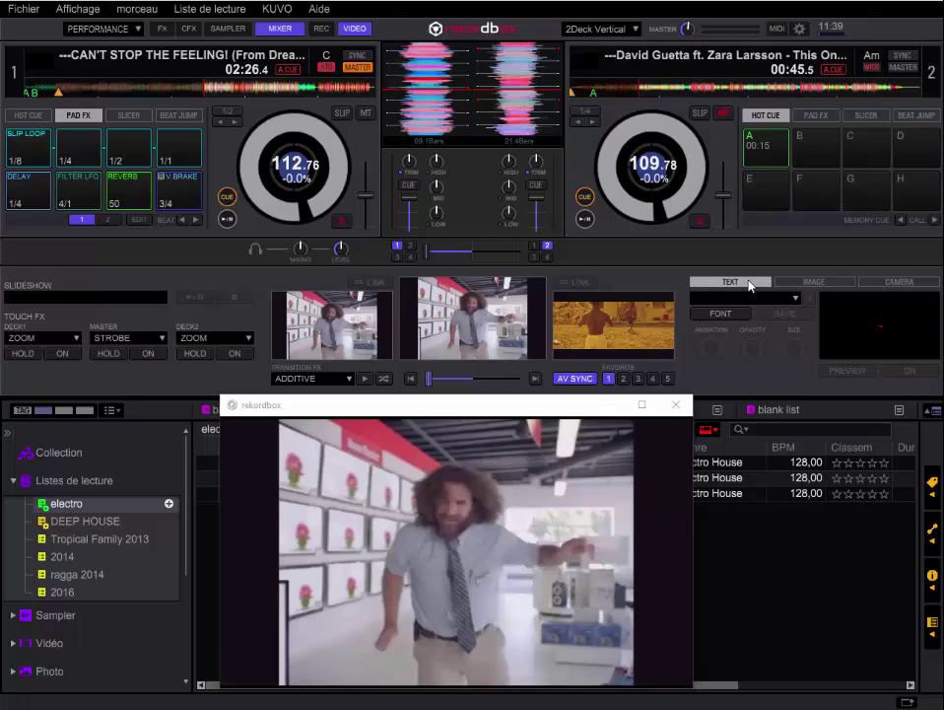
Step: Load the saved text "anniversaire" and show it on the video output
{"action": "left_click", "coordinate": [797, 302]}
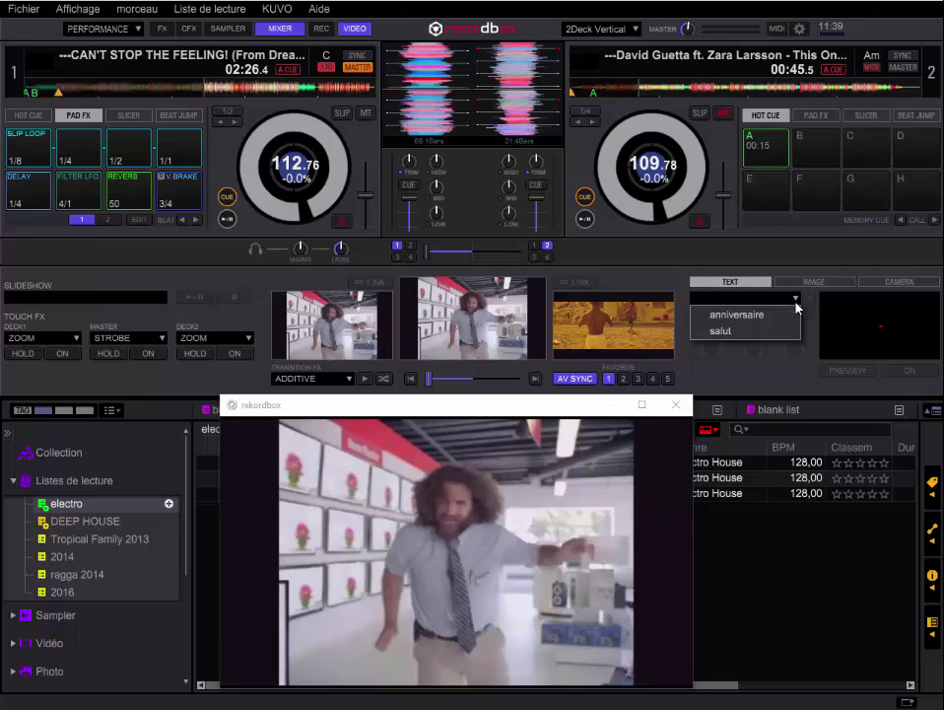
{"action": "left_click", "coordinate": [771, 314]}
{"action": "left_click", "coordinate": [906, 371]}
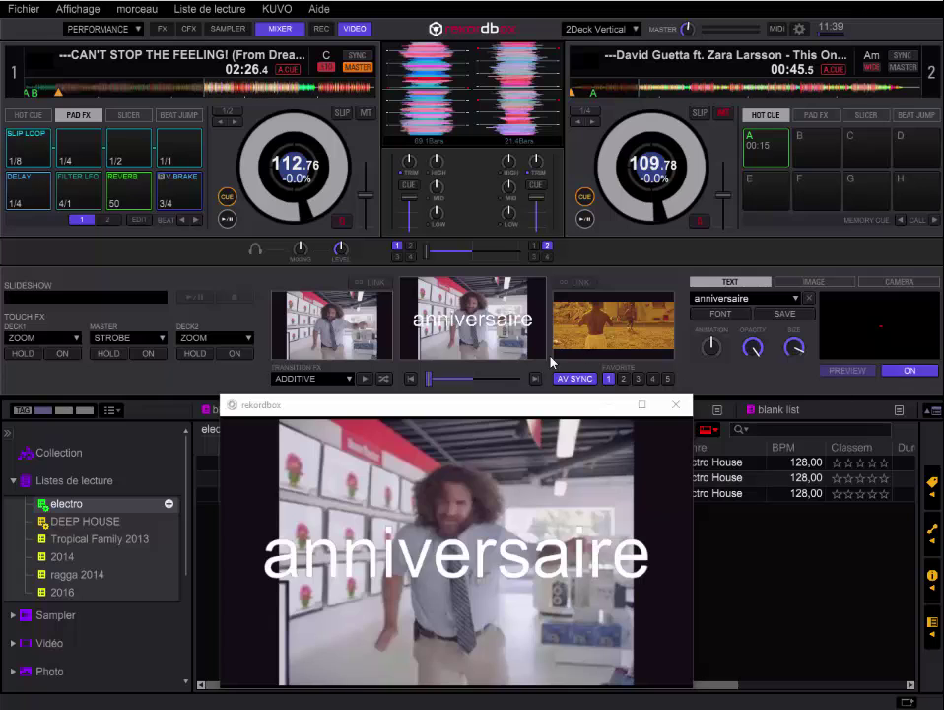
Step: Try the scrolling animation on the "anniversaire" text, reset it to static, and take the text off the video output
{"action": "left_click_drag", "start_coordinate": [714, 360], "coordinate": [708, 315]}
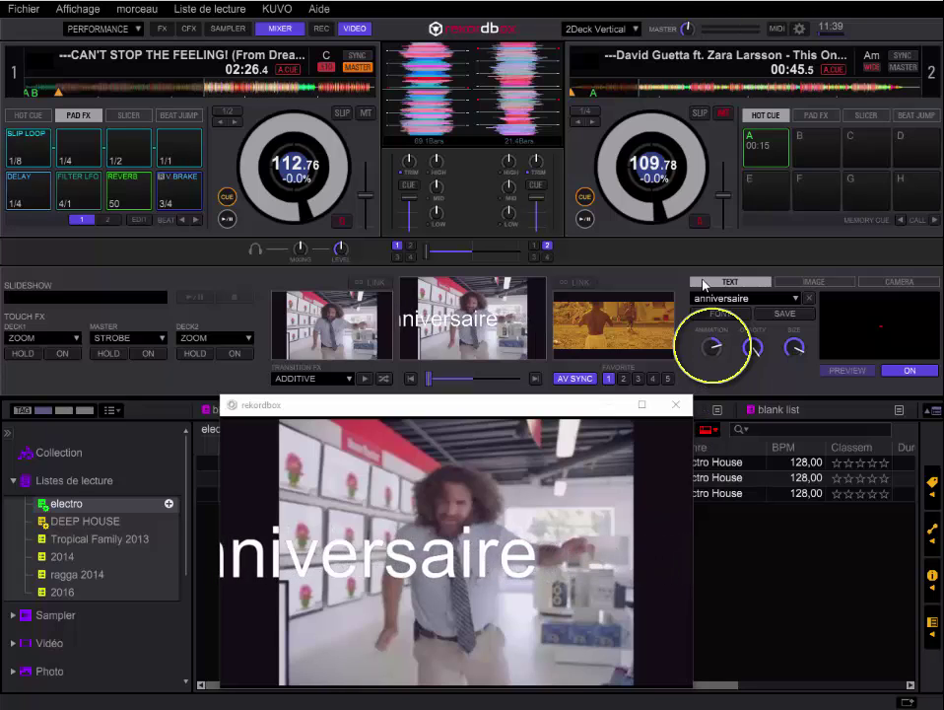
{"action": "left_click_drag", "start_coordinate": [713, 345], "coordinate": [712, 349]}
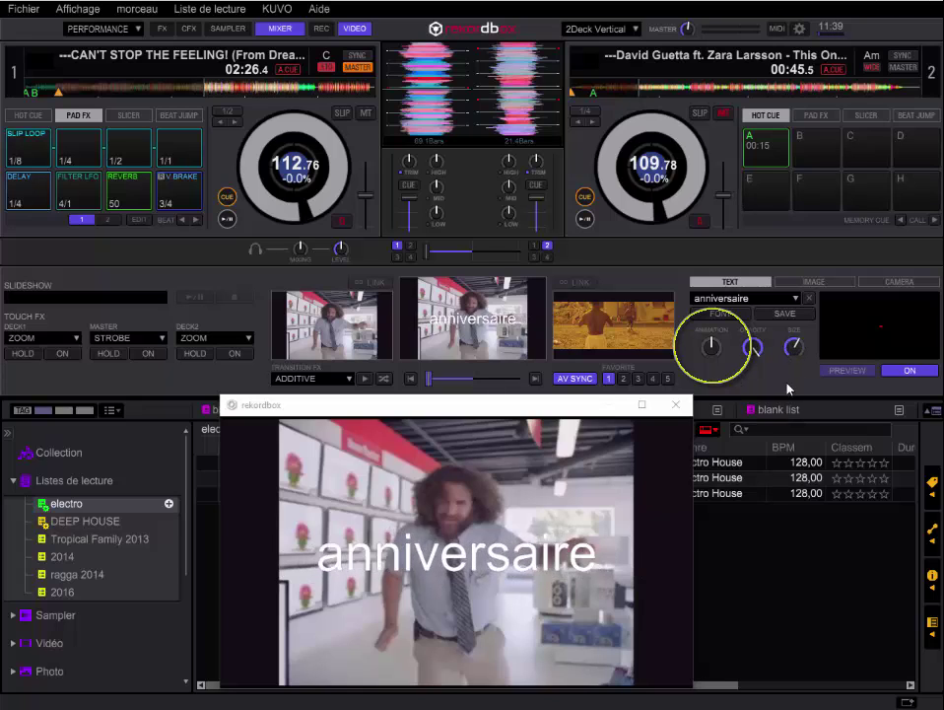
{"action": "left_click", "coordinate": [908, 371]}
{"action": "left_click", "coordinate": [900, 372]}
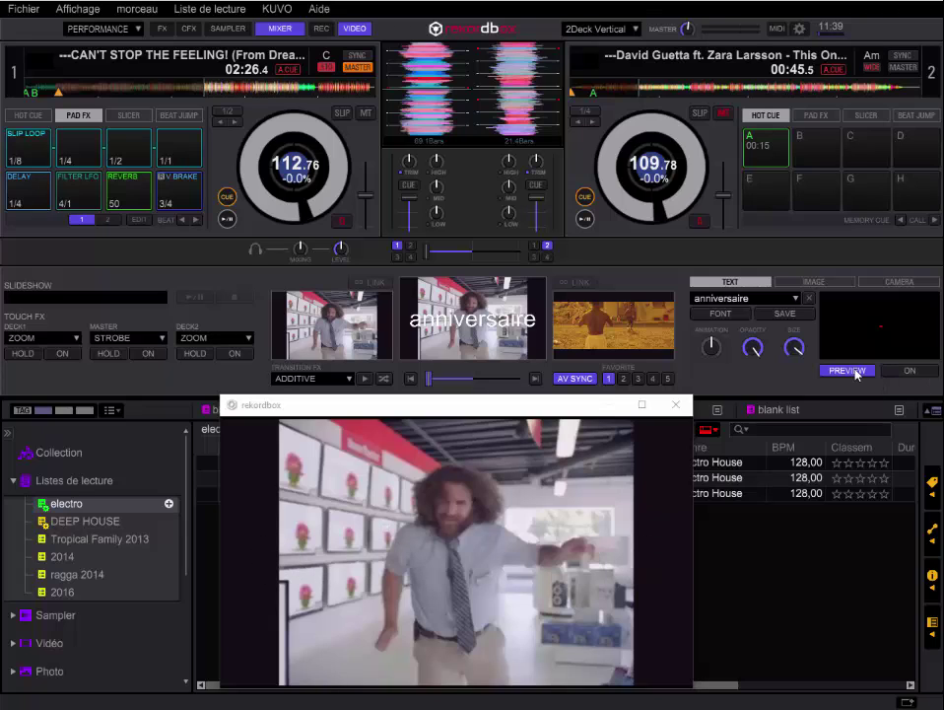
Step: Overlay the saved image hhjhbhbj.jpg on the video output, and remove it from both the output and the preview
{"action": "left_click", "coordinate": [807, 282]}
{"action": "left_click", "coordinate": [746, 299]}
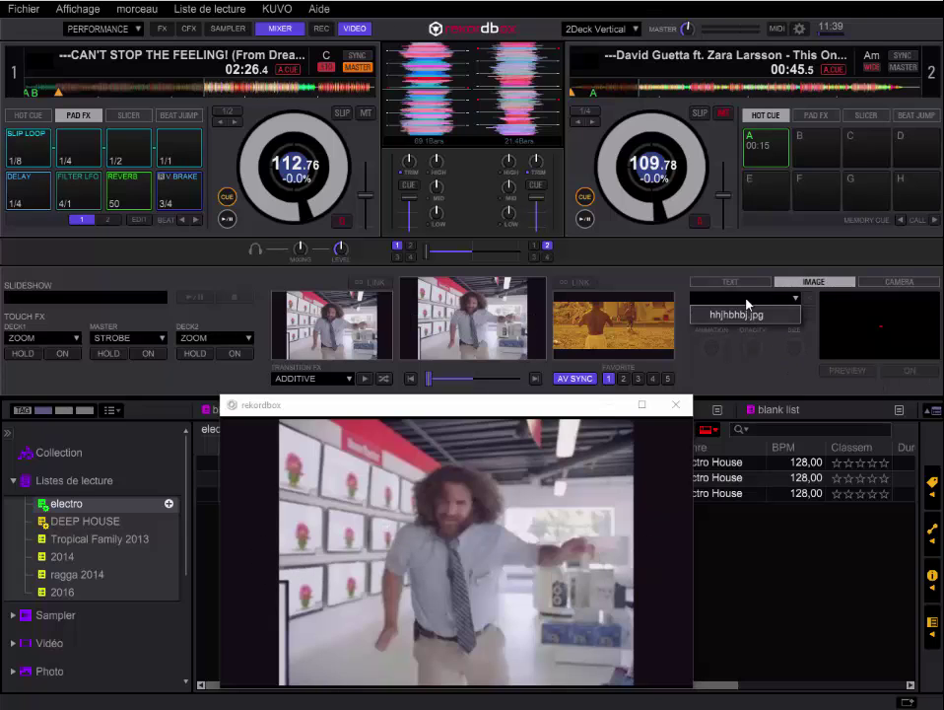
{"action": "left_click", "coordinate": [758, 316]}
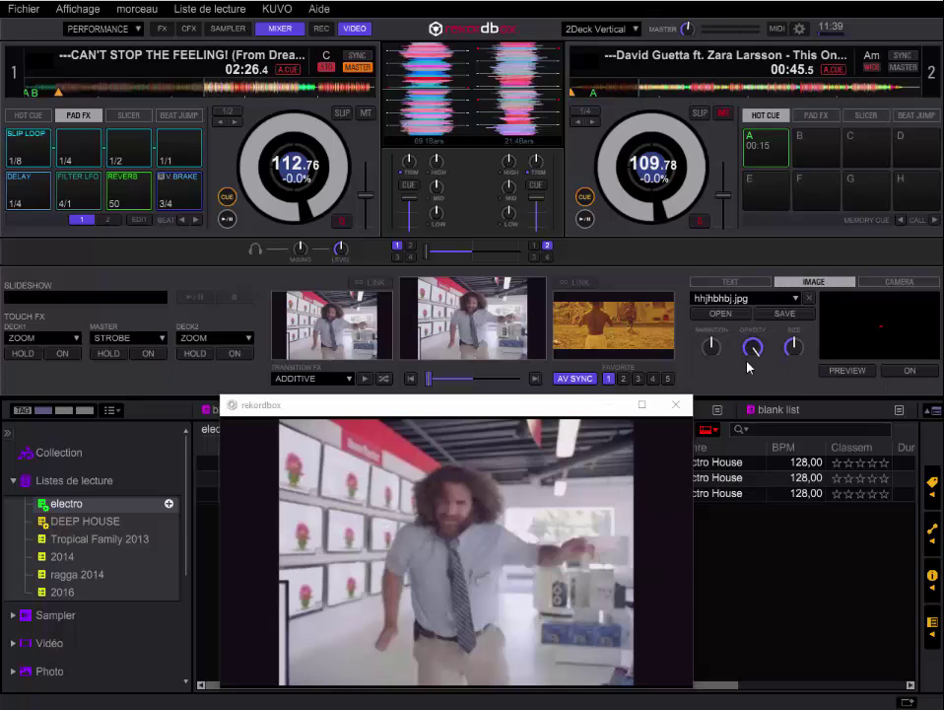
{"action": "left_click", "coordinate": [900, 372]}
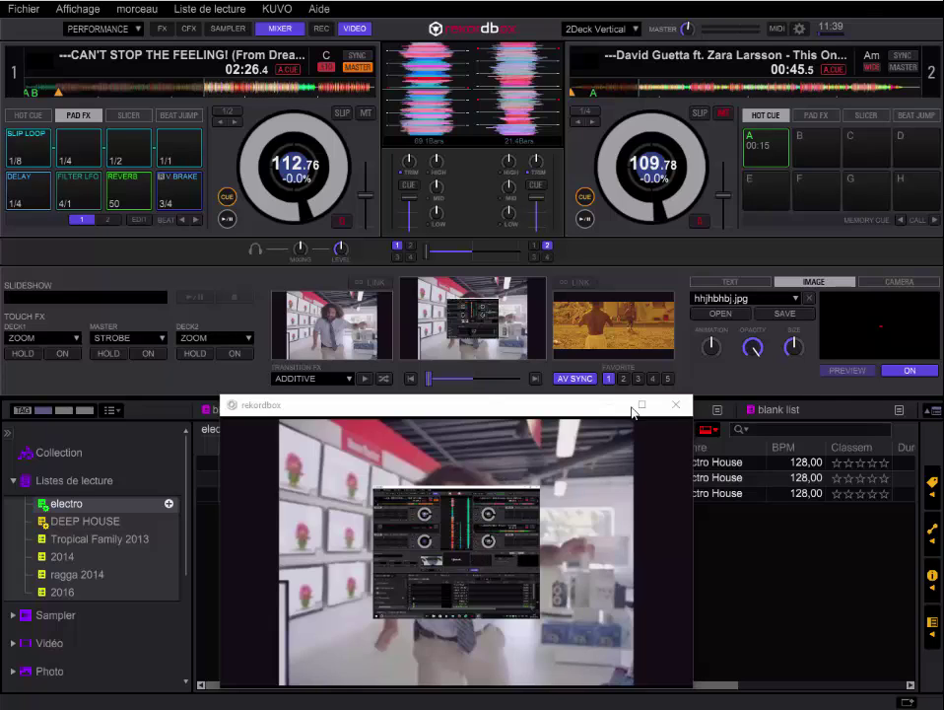
{"action": "left_click", "coordinate": [911, 372]}
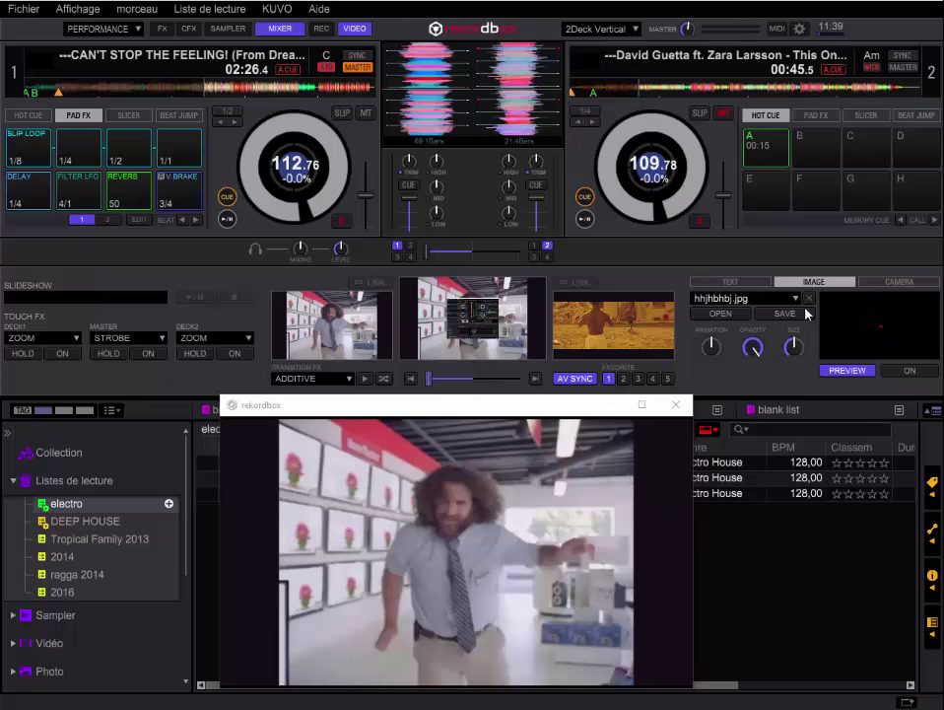
{"action": "left_click", "coordinate": [843, 370]}
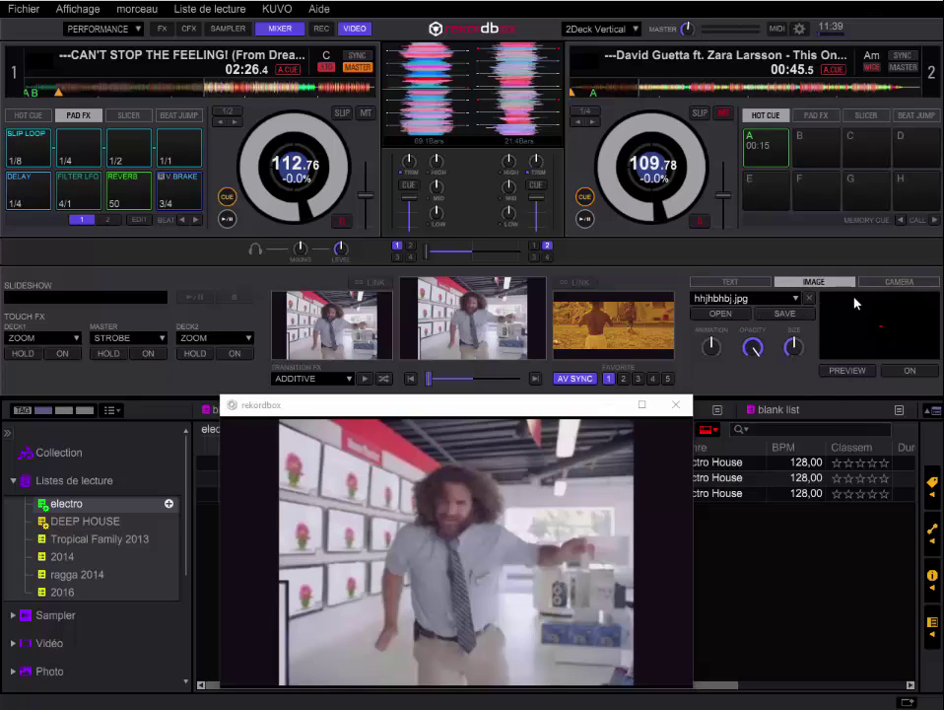
Step: Show the Hercules Deluxe Webcam feed on the video output and enlarge it
{"action": "left_click", "coordinate": [884, 285]}
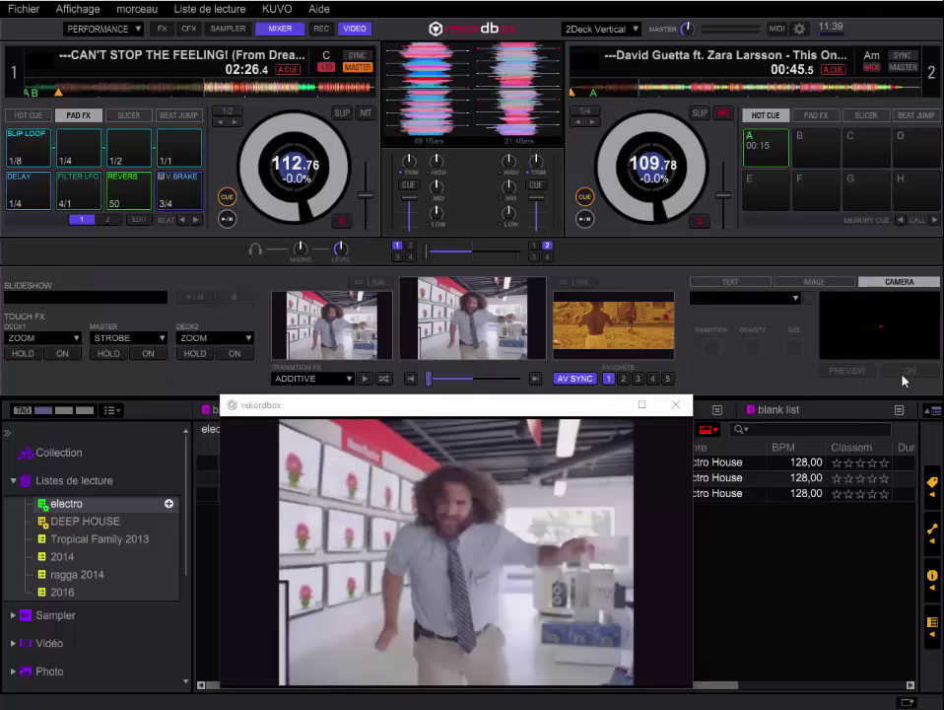
{"action": "left_click", "coordinate": [796, 299]}
{"action": "left_click", "coordinate": [769, 315]}
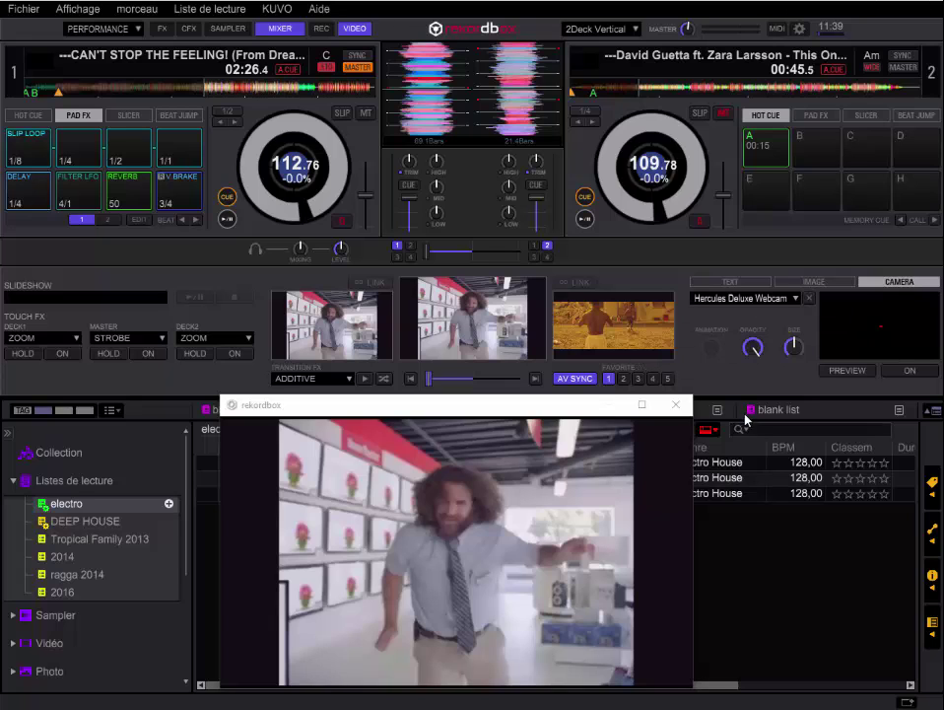
{"action": "left_click", "coordinate": [909, 370]}
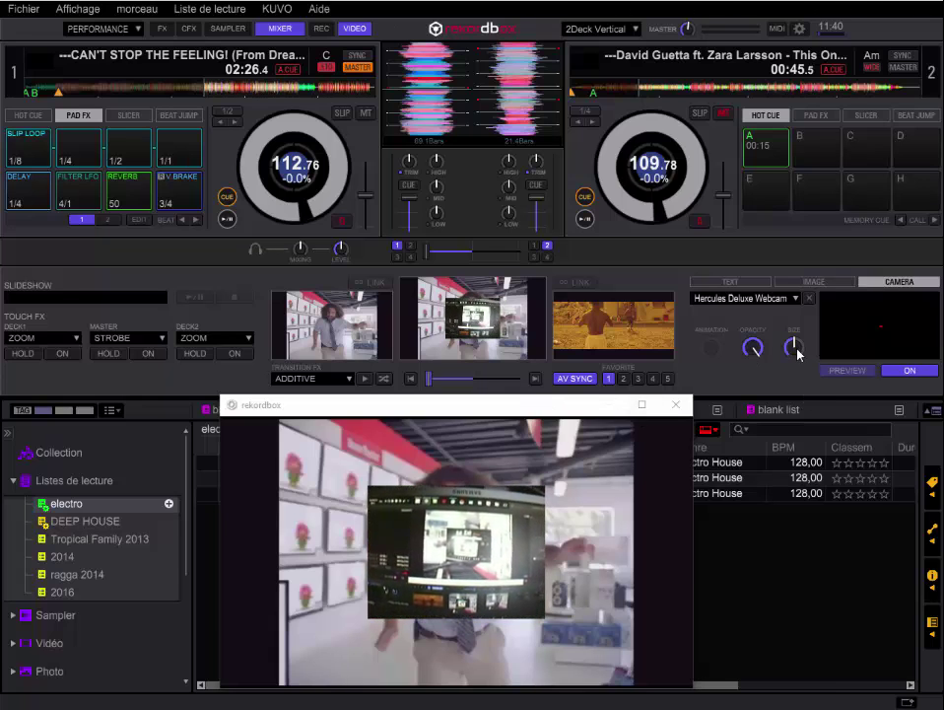
{"action": "left_click_drag", "start_coordinate": [798, 353], "coordinate": [797, 308]}
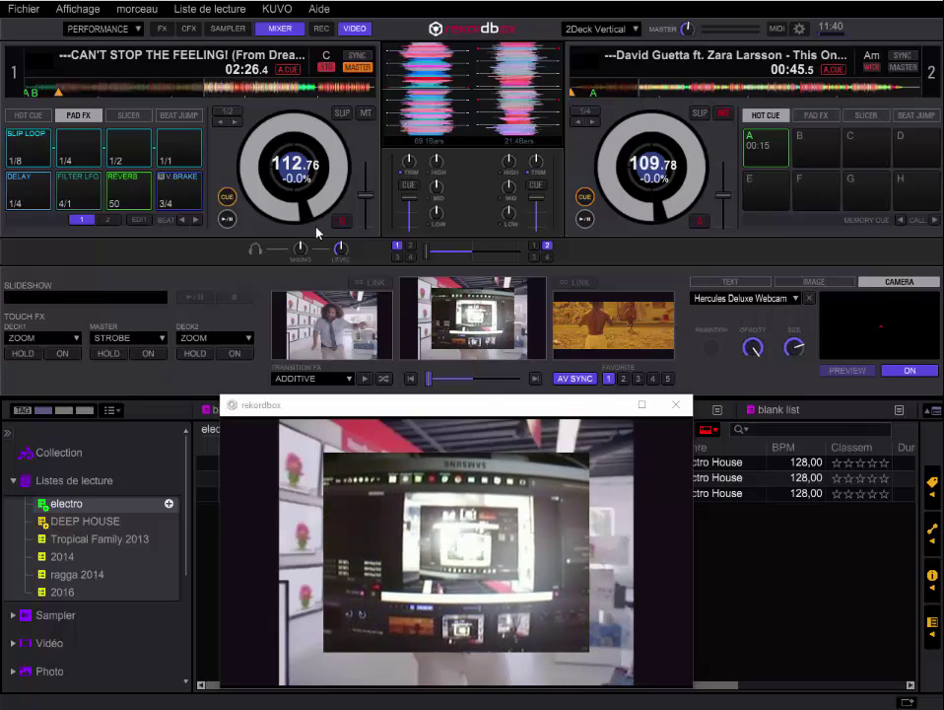
Step: Resume deck 1 and toggle the webcam overlay on and off over the playing video, leaving it off
{"action": "left_click", "coordinate": [228, 220]}
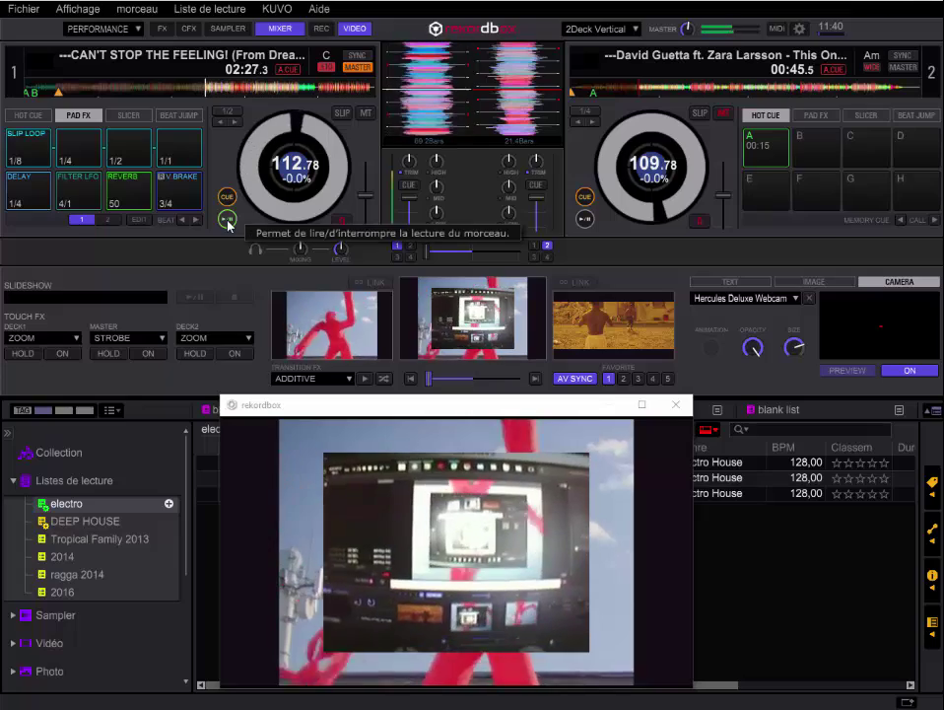
{"action": "left_click", "coordinate": [907, 372]}
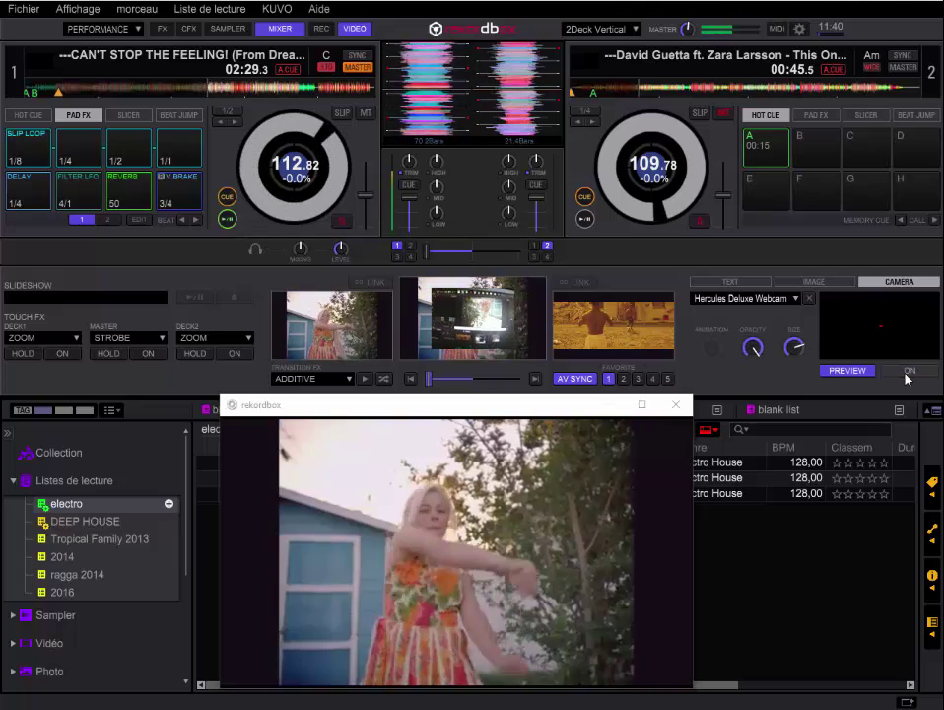
{"action": "left_click", "coordinate": [907, 372]}
{"action": "left_click", "coordinate": [906, 372]}
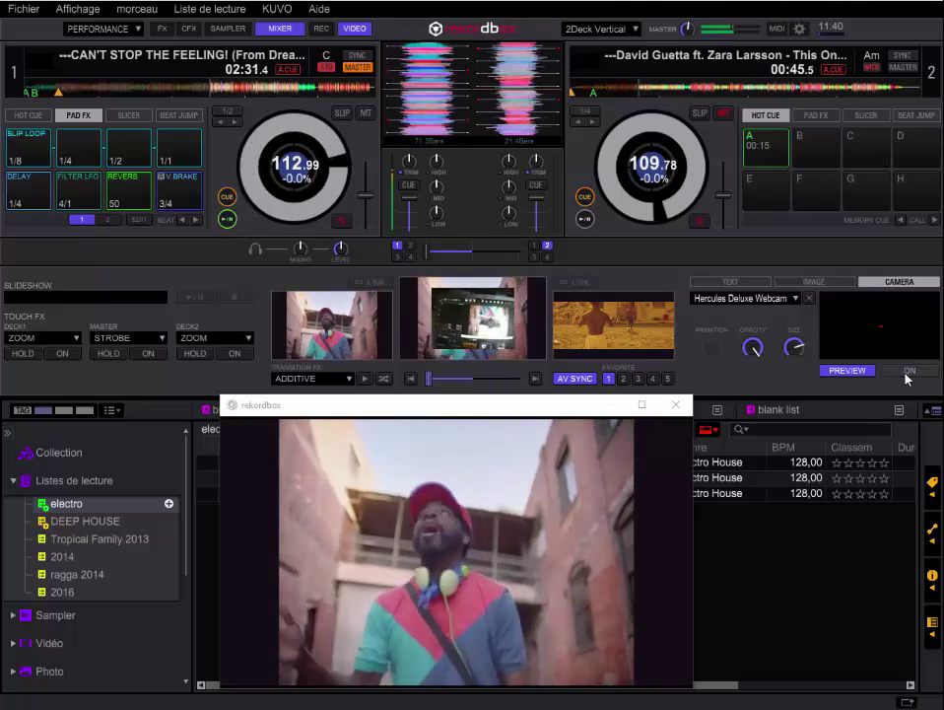
{"action": "left_click", "coordinate": [907, 372]}
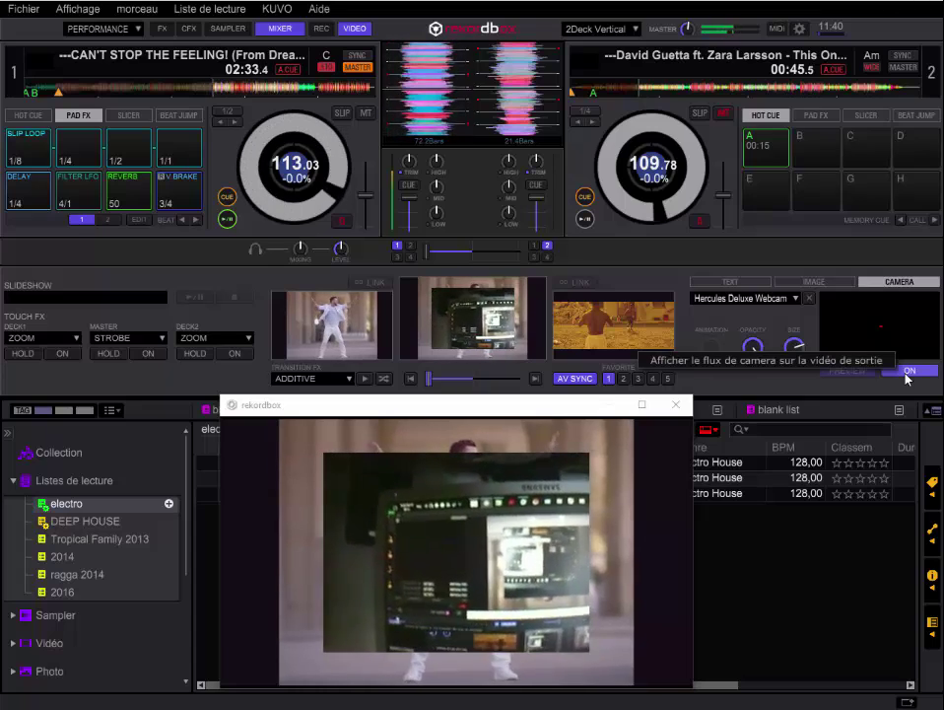
{"action": "left_click", "coordinate": [906, 373]}
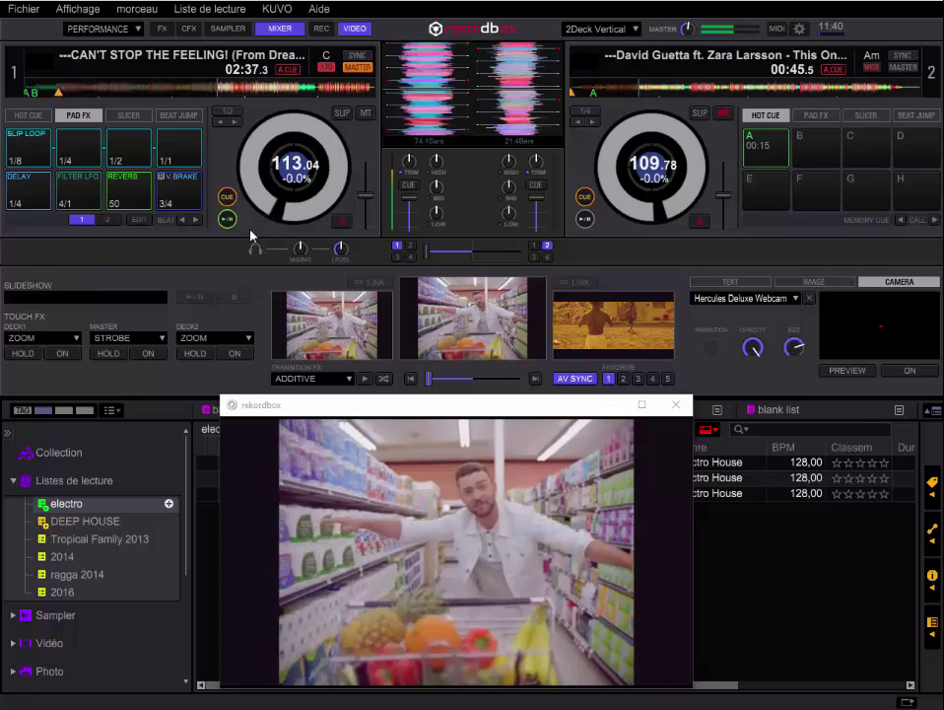
Step: Play both decks, crossfade audio and video to deck 2 and back with AV Sync, and pause both decks
{"action": "left_click", "coordinate": [731, 282]}
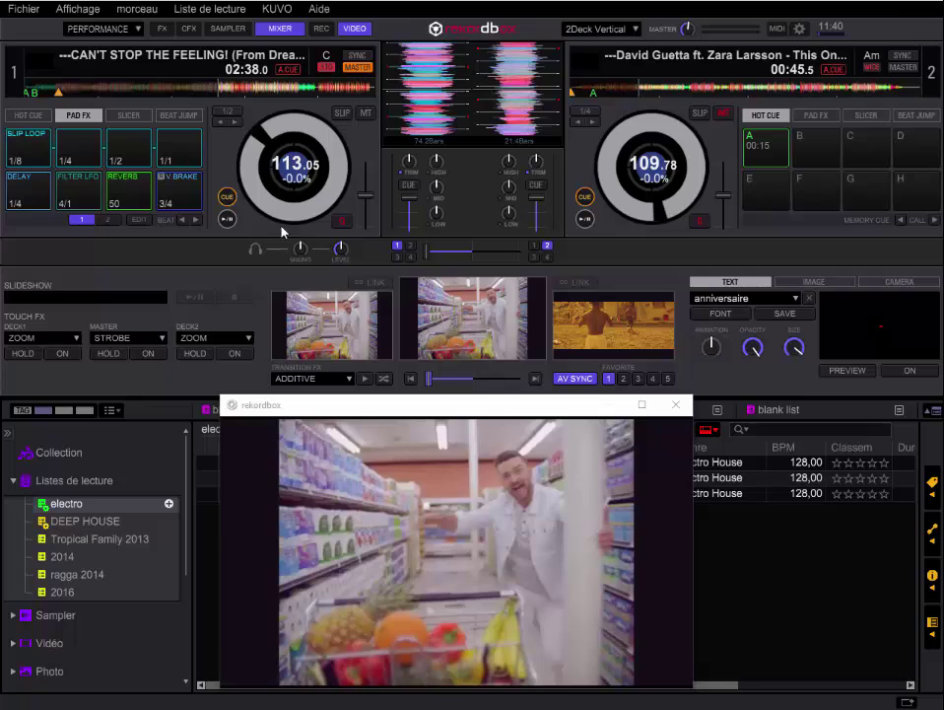
{"action": "left_click", "coordinate": [227, 219]}
{"action": "left_click", "coordinate": [586, 219]}
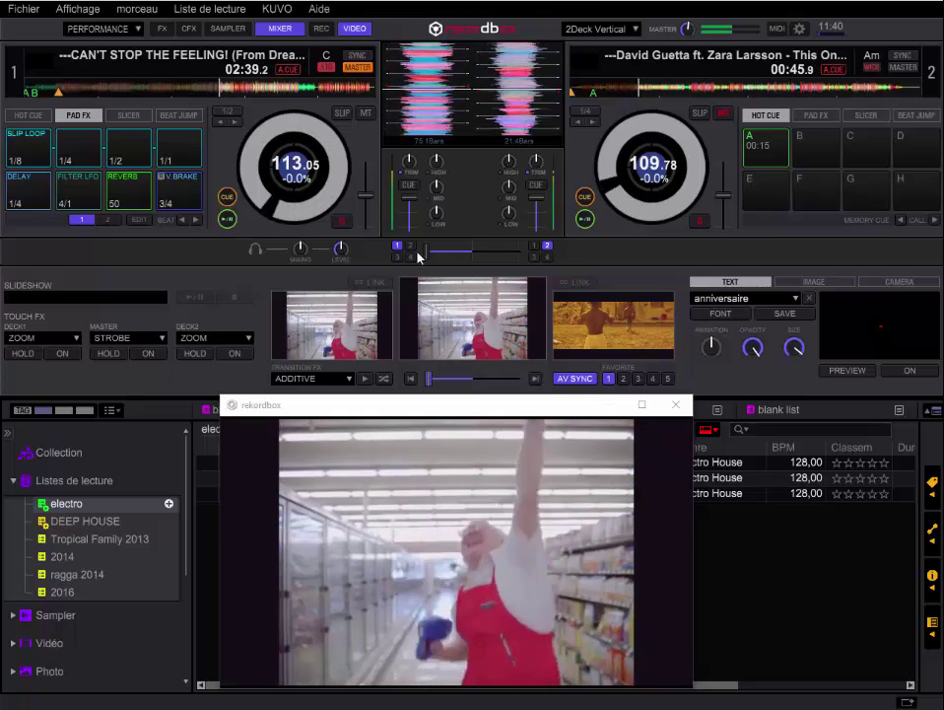
{"action": "left_click", "coordinate": [534, 378]}
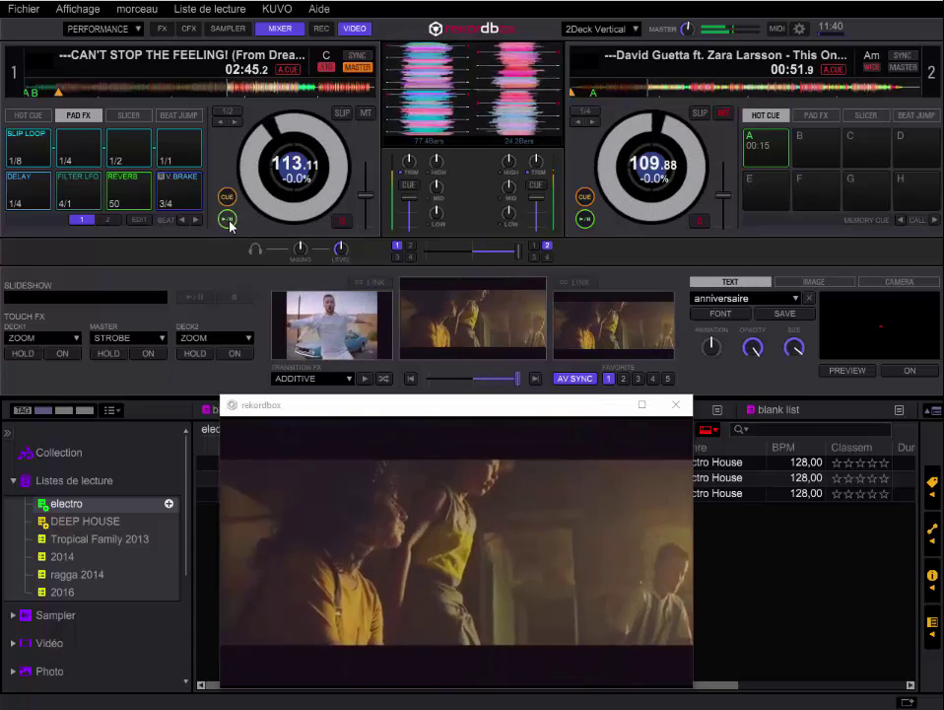
{"action": "left_click", "coordinate": [410, 379]}
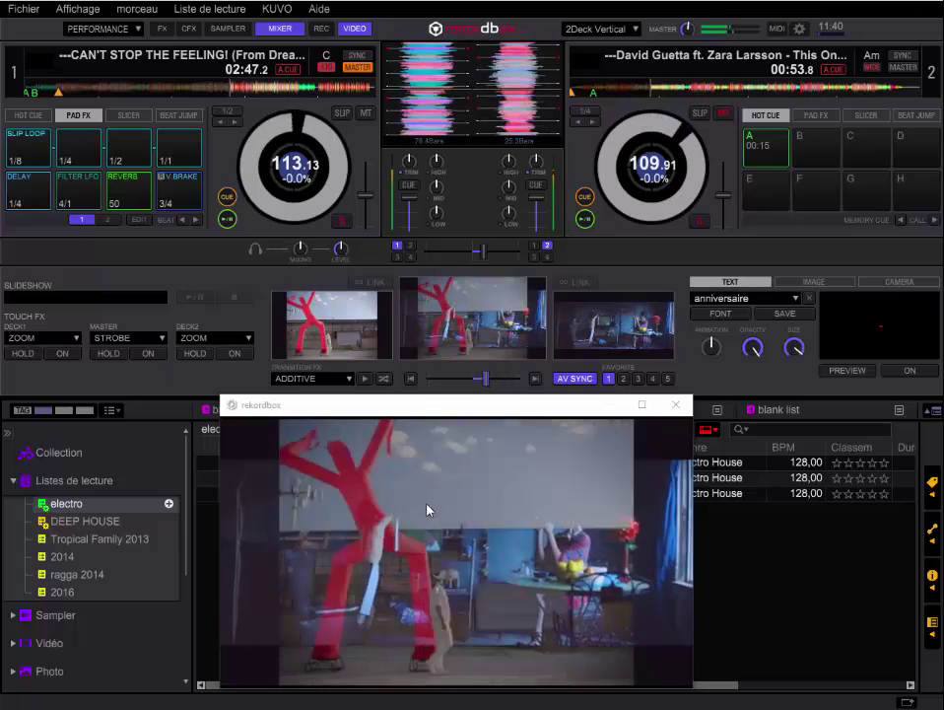
{"action": "left_click", "coordinate": [585, 219]}
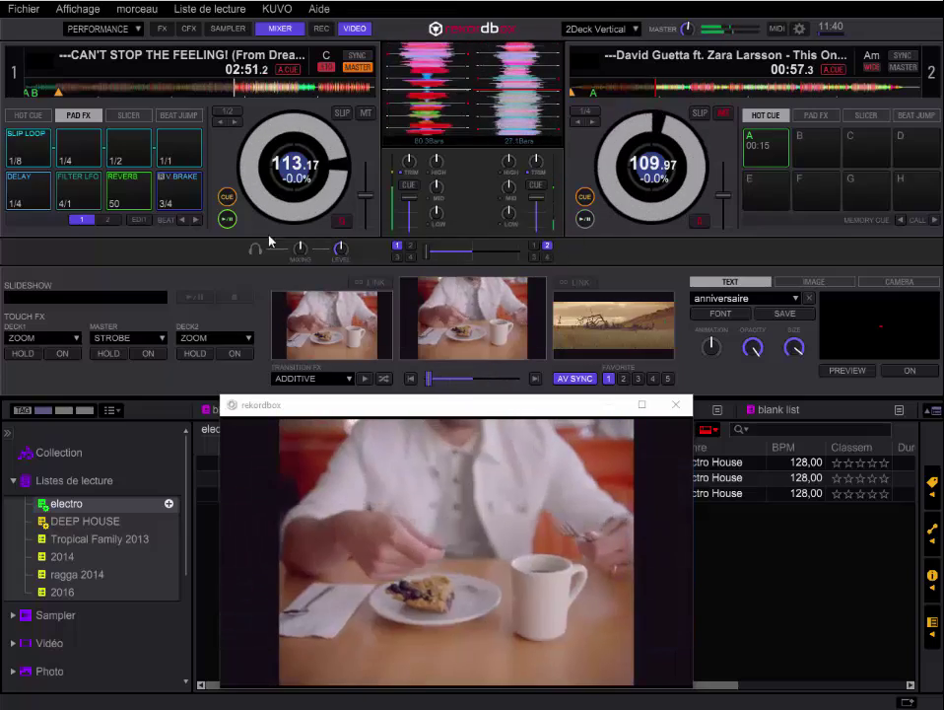
{"action": "left_click", "coordinate": [229, 220]}
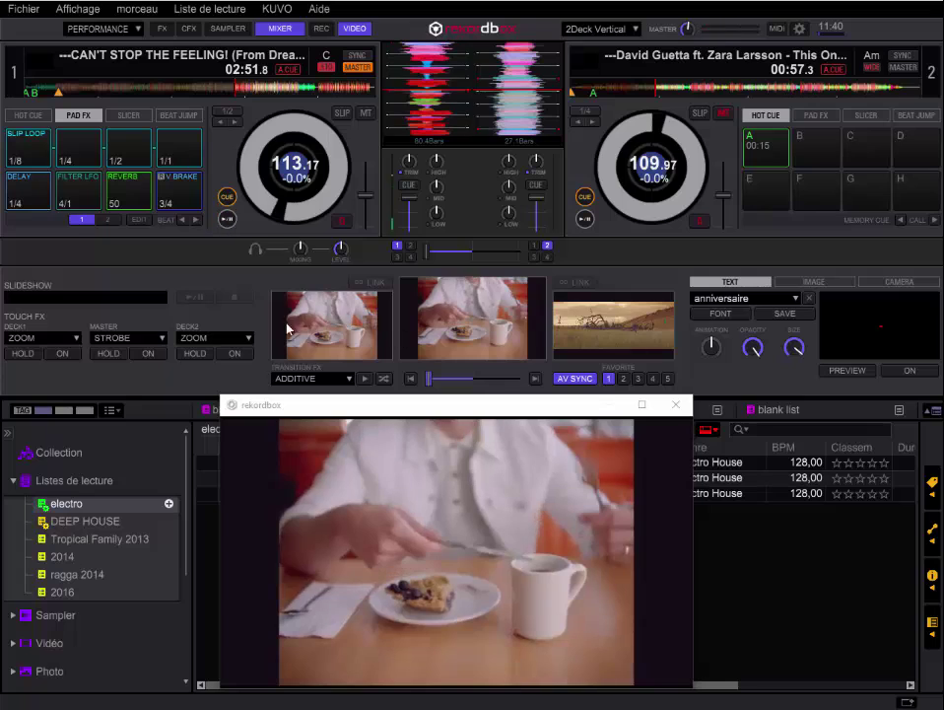
Step: Review the available transition effects and try the favourite transition slots, finishing on slot 1 with ADDITIVE
{"action": "left_click", "coordinate": [350, 380]}
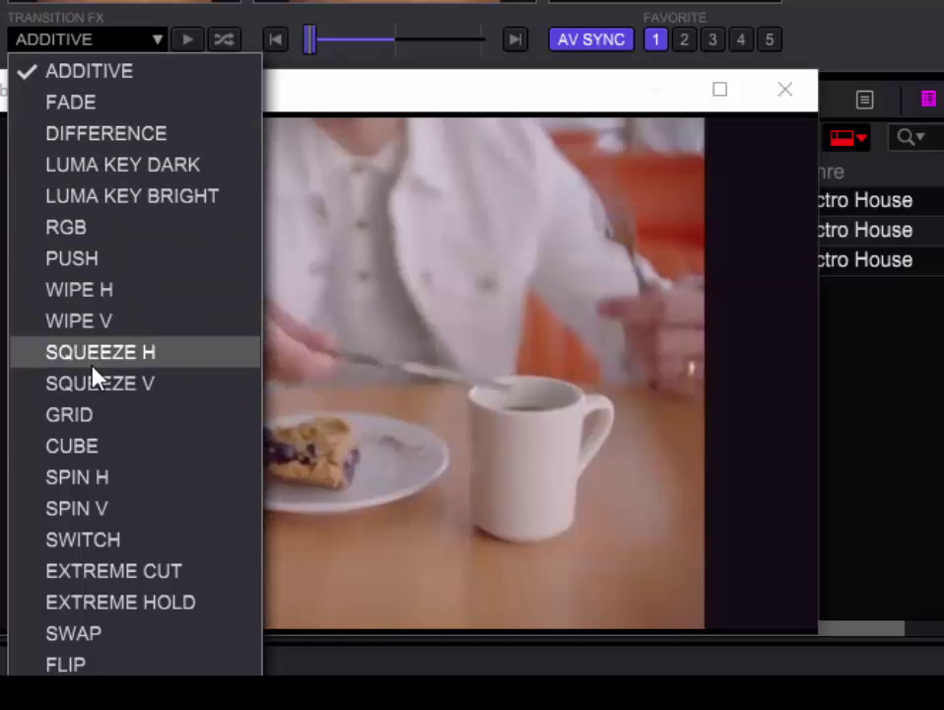
{"action": "left_click", "coordinate": [105, 39]}
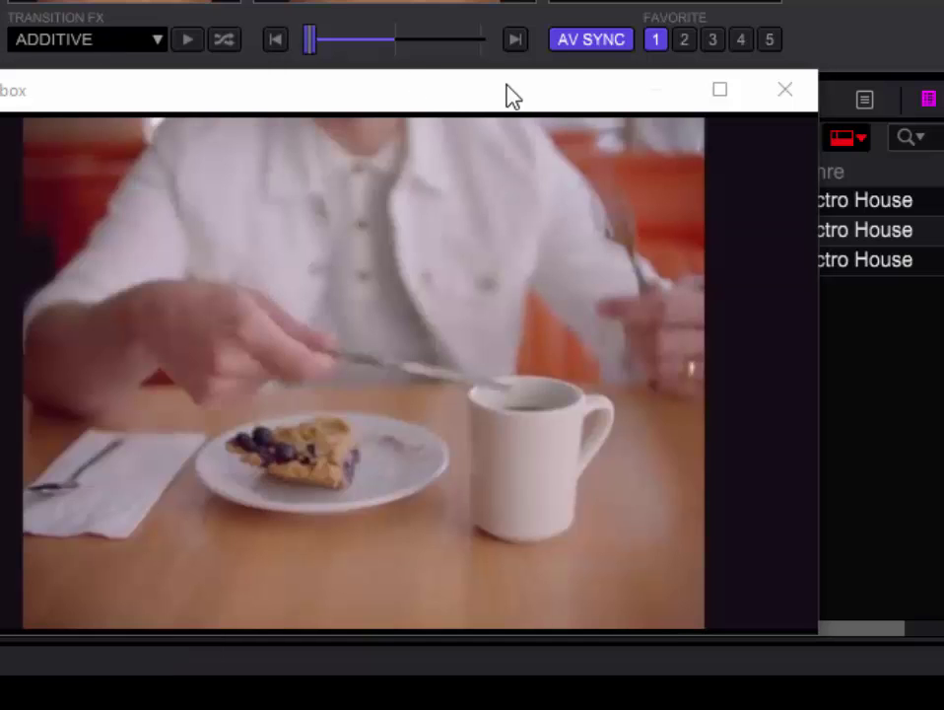
{"action": "left_click", "coordinate": [713, 41]}
{"action": "left_click", "coordinate": [742, 42]}
{"action": "left_click", "coordinate": [769, 41]}
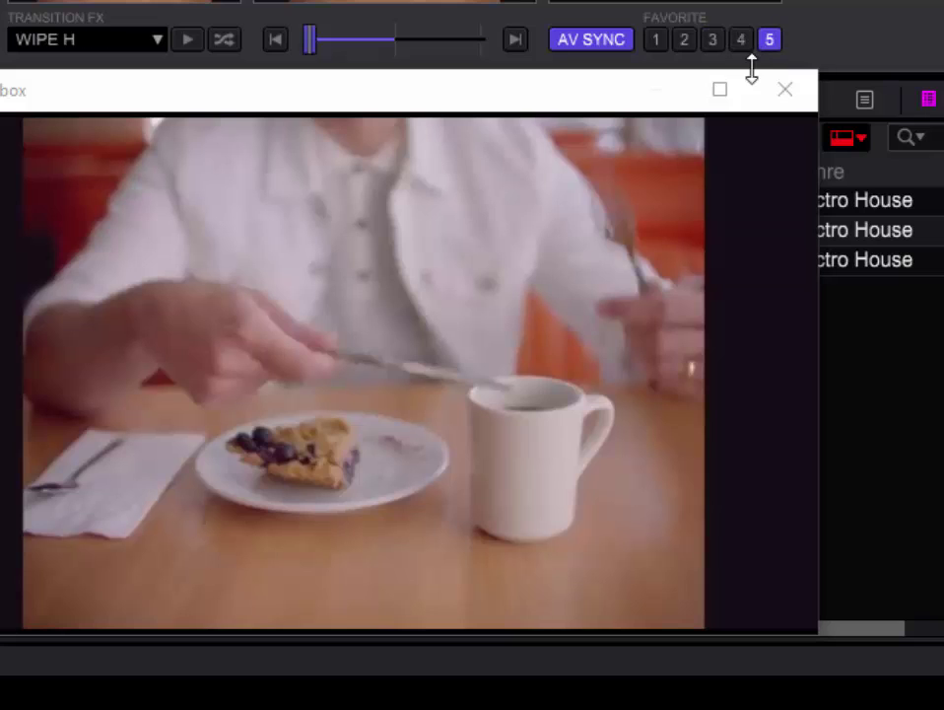
{"action": "left_click", "coordinate": [657, 42]}
{"action": "left_click", "coordinate": [685, 42]}
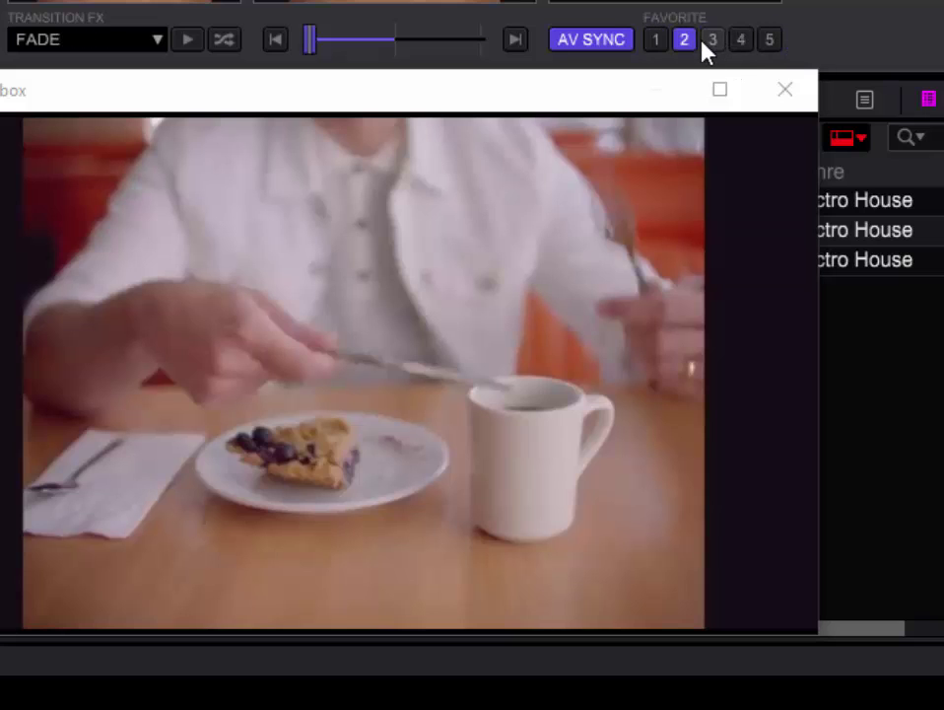
{"action": "left_click", "coordinate": [712, 42]}
{"action": "left_click", "coordinate": [656, 42]}
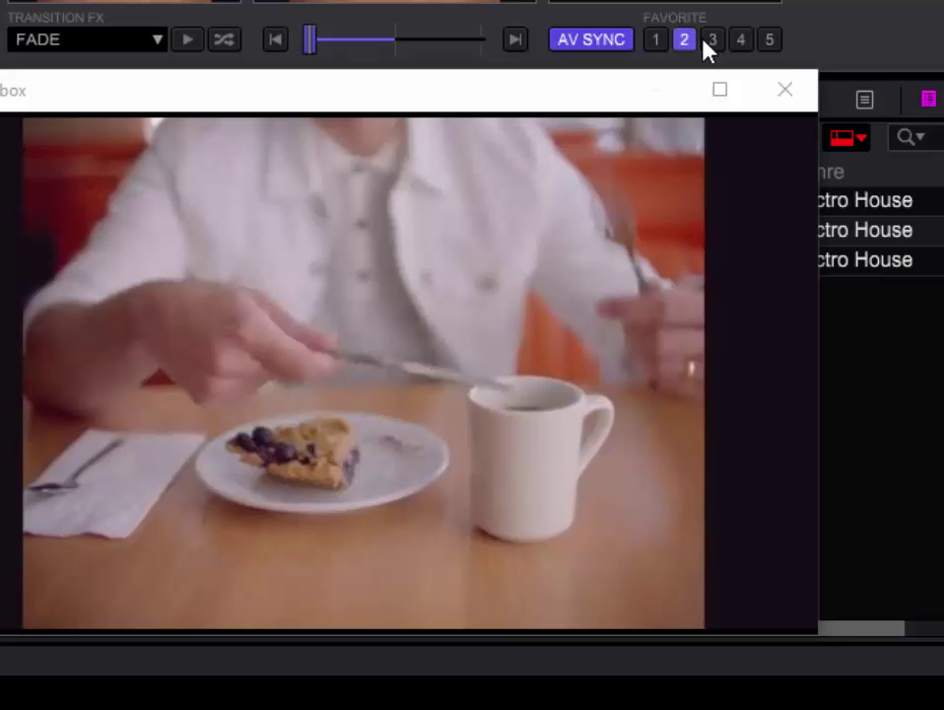
{"action": "left_click", "coordinate": [713, 41]}
{"action": "left_click", "coordinate": [739, 41]}
{"action": "left_click", "coordinate": [657, 40]}
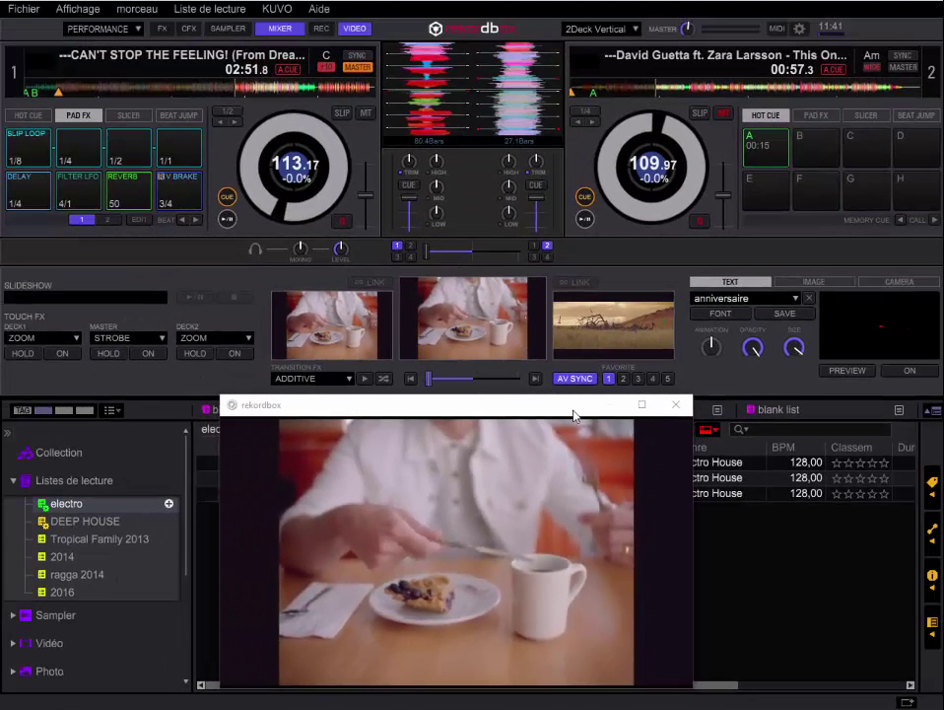
Step: Collapse the playlists, display the All Photos collection, and close the video output window
{"action": "left_click", "coordinate": [57, 307]}
{"action": "left_click", "coordinate": [14, 482]}
{"action": "left_click", "coordinate": [12, 566]}
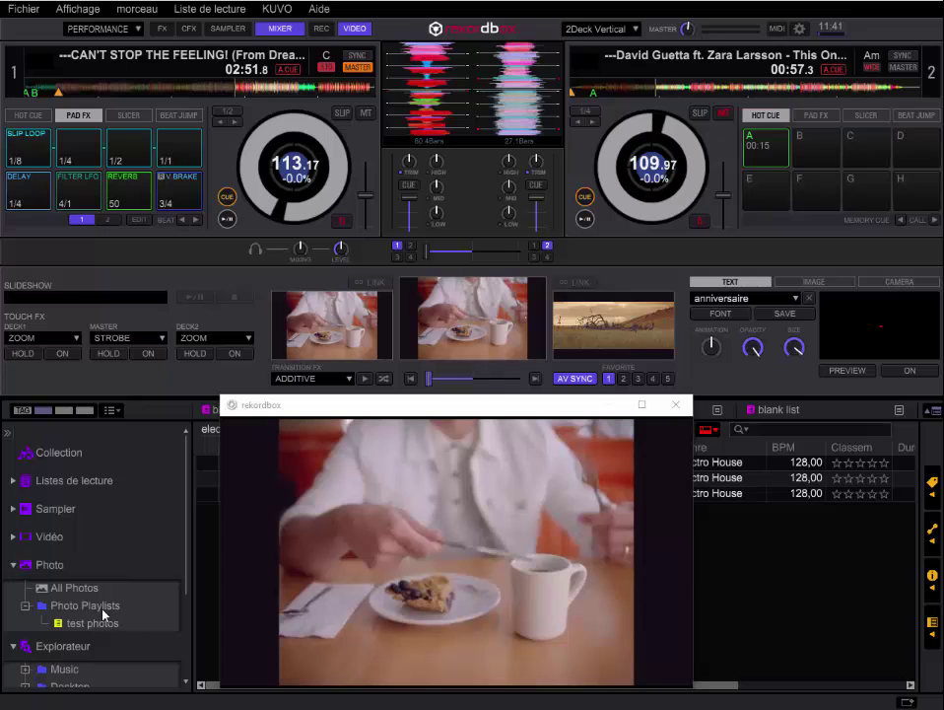
{"action": "left_click", "coordinate": [88, 589]}
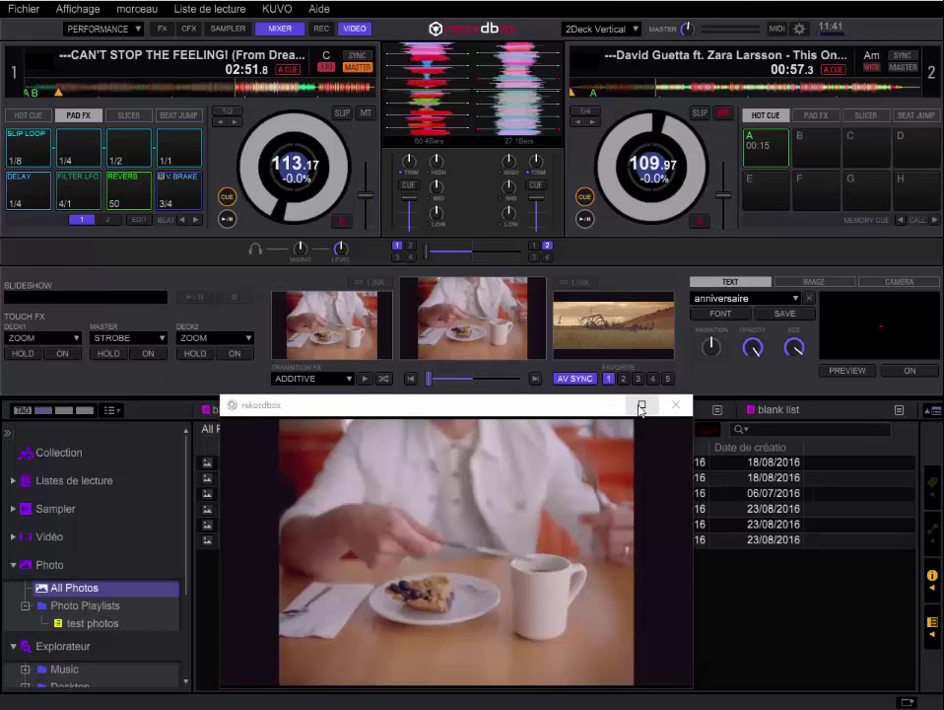
{"action": "left_click", "coordinate": [676, 406]}
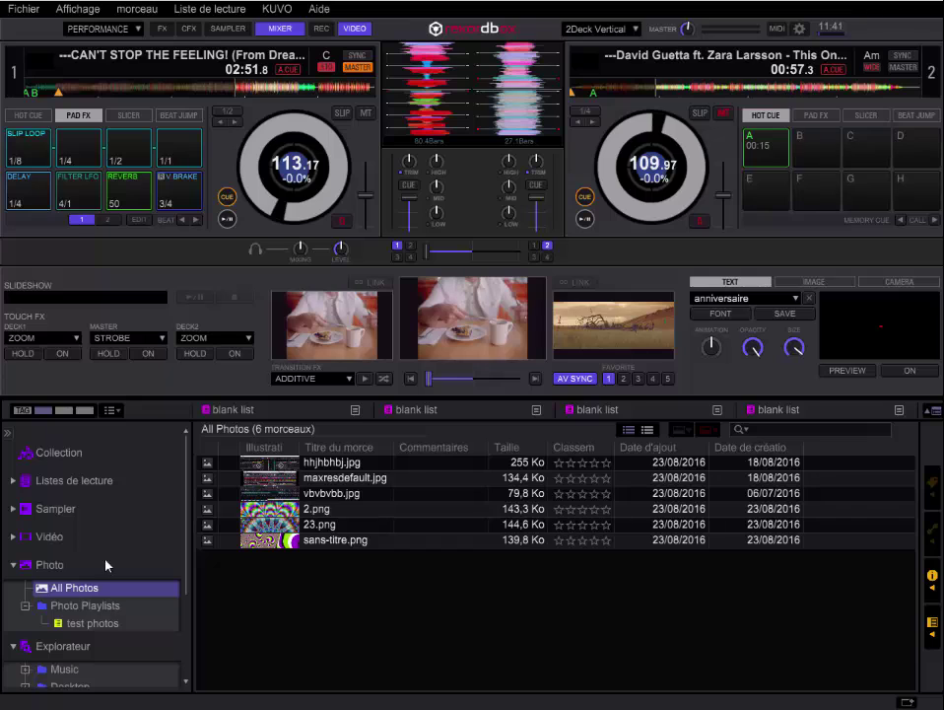
Step: Add all the photos to the "test photos" playlist and load that playlist into the slideshow
{"action": "left_click", "coordinate": [91, 623]}
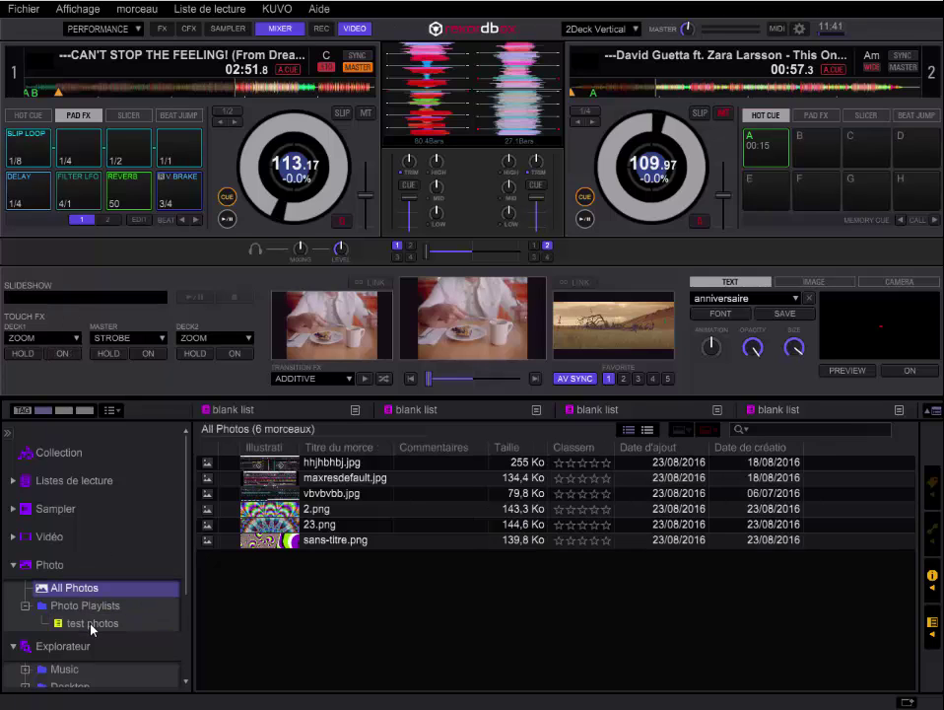
{"action": "left_click", "coordinate": [92, 623]}
{"action": "key", "text": "ctrl+a"}
{"action": "left_click_drag", "start_coordinate": [354, 507], "coordinate": [122, 625]}
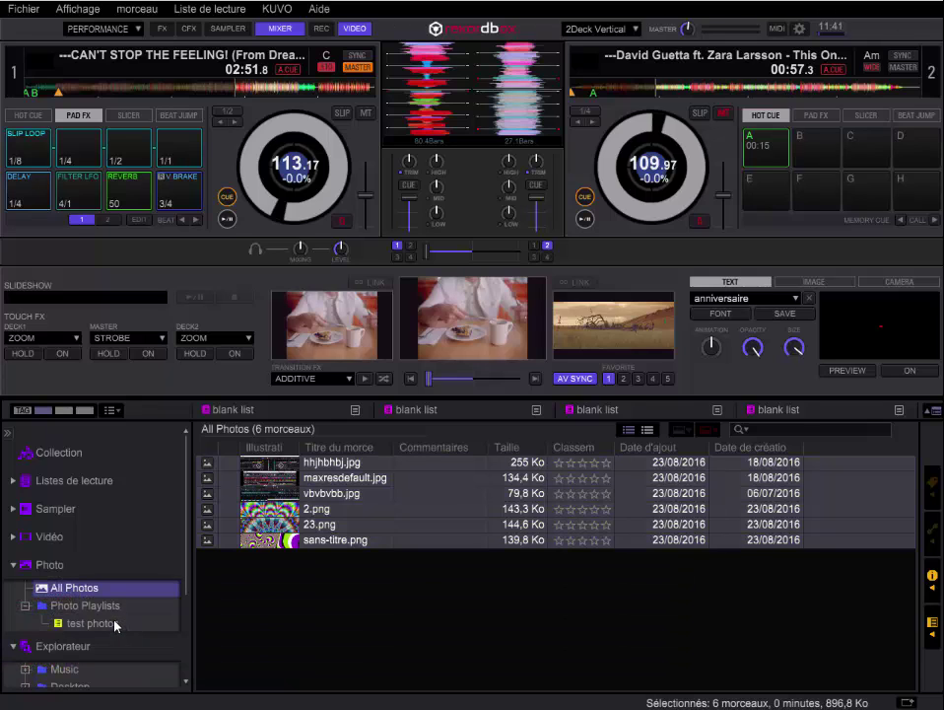
{"action": "left_click", "coordinate": [116, 625]}
{"action": "left_click_drag", "start_coordinate": [116, 625], "coordinate": [88, 307]}
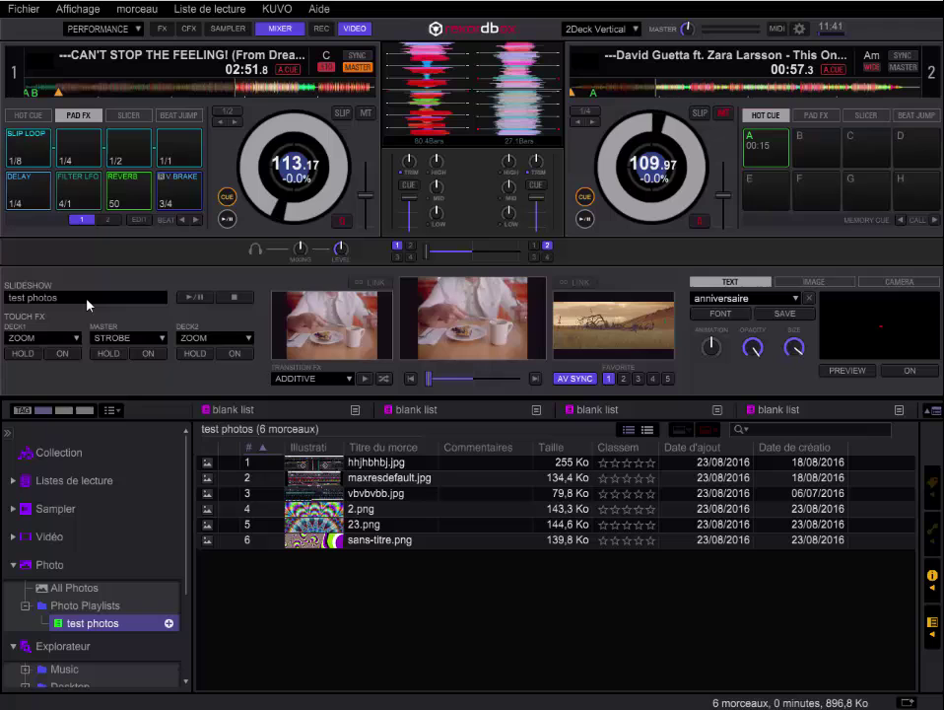
Step: Play the "test photos" slideshow in the video output window, stop it, and close the output window
{"action": "left_click", "coordinate": [194, 297]}
{"action": "double_click", "coordinate": [435, 313]}
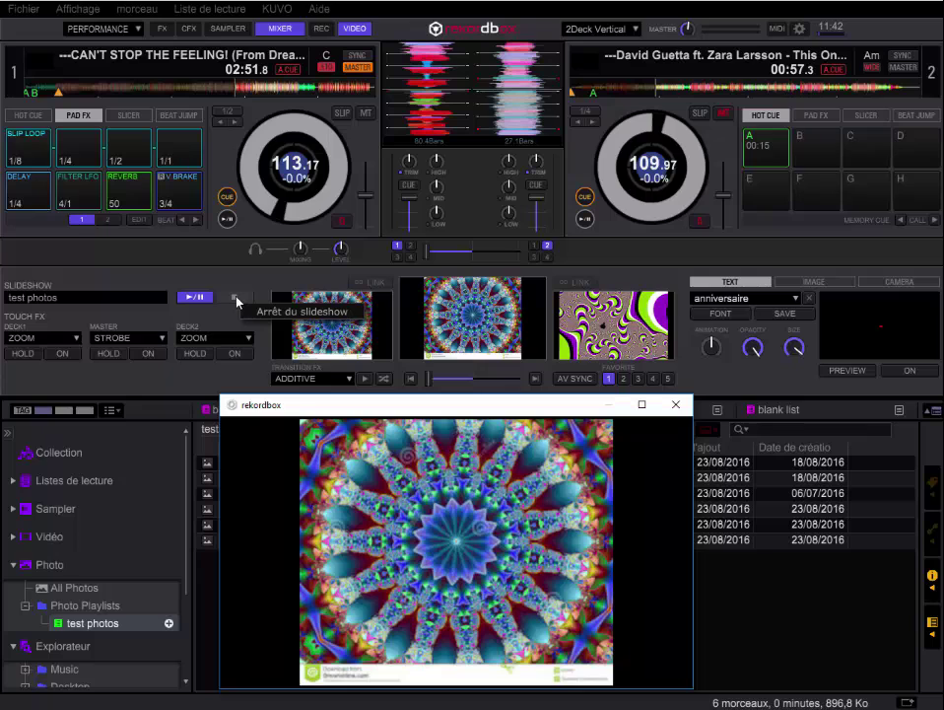
{"action": "left_click", "coordinate": [233, 297]}
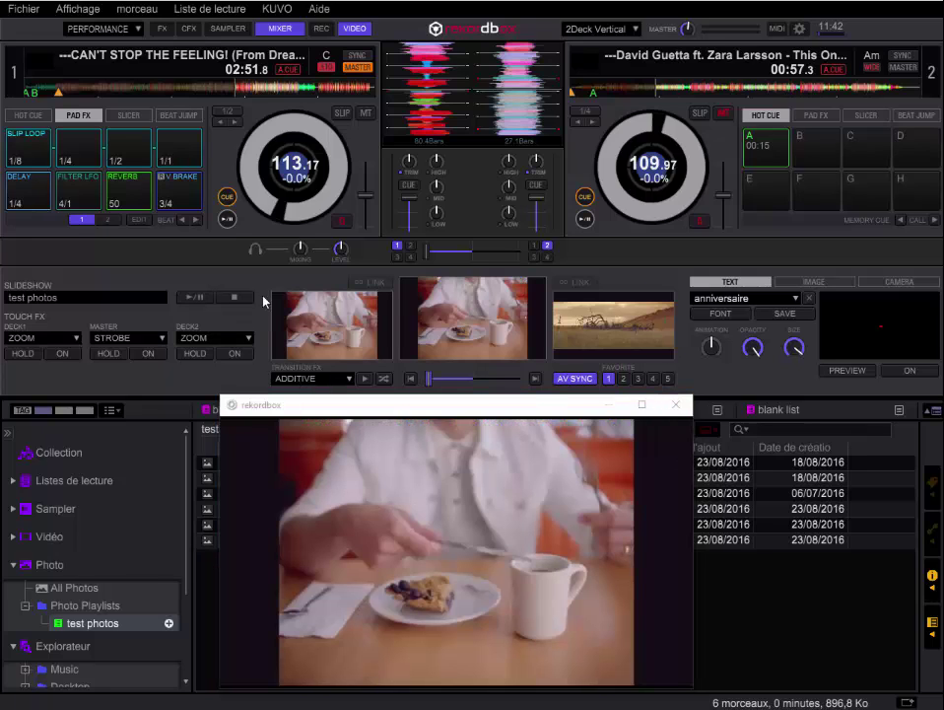
{"action": "left_click", "coordinate": [677, 404]}
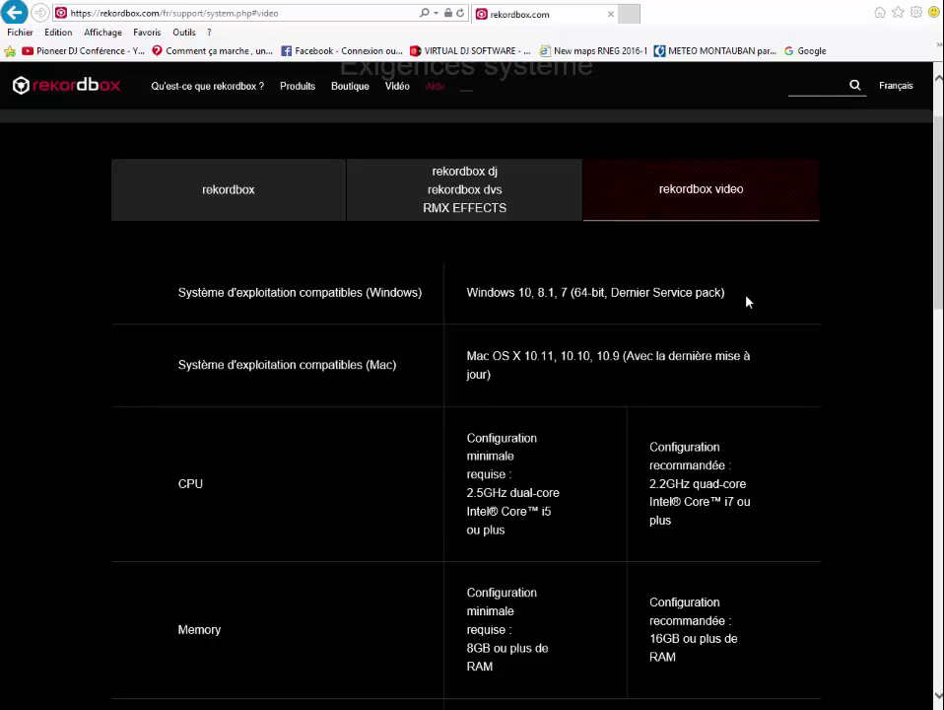
Step: Return from the browser to rekordbox, play the audio track on deck 1, and link the "Etienne de Crec" video to it
{"action": "left_click", "coordinate": [858, 1]}
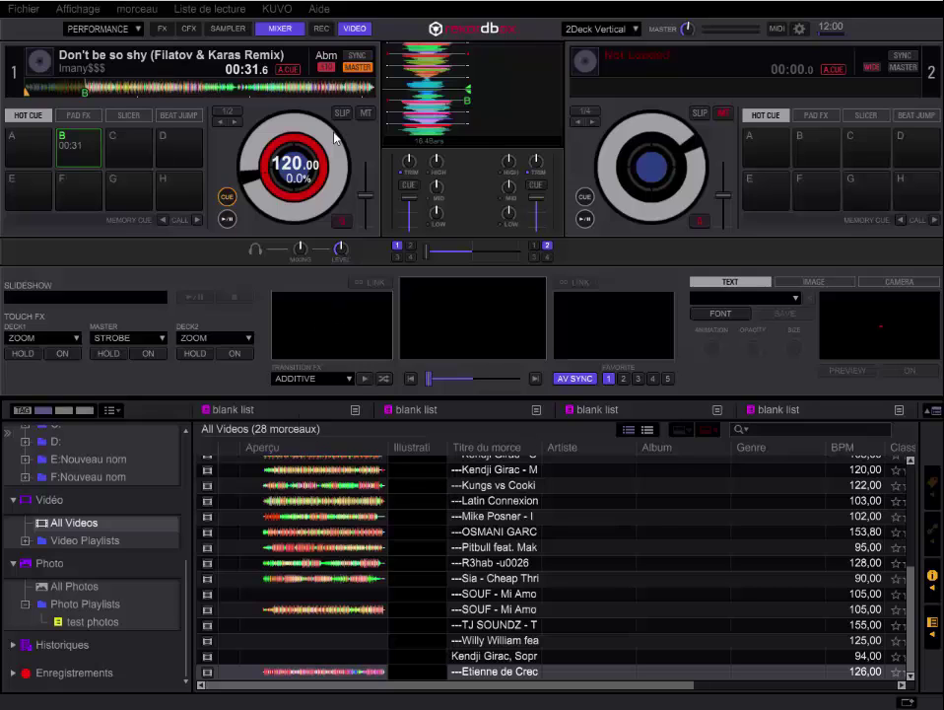
{"action": "mouse_move", "coordinate": [49, 62]}
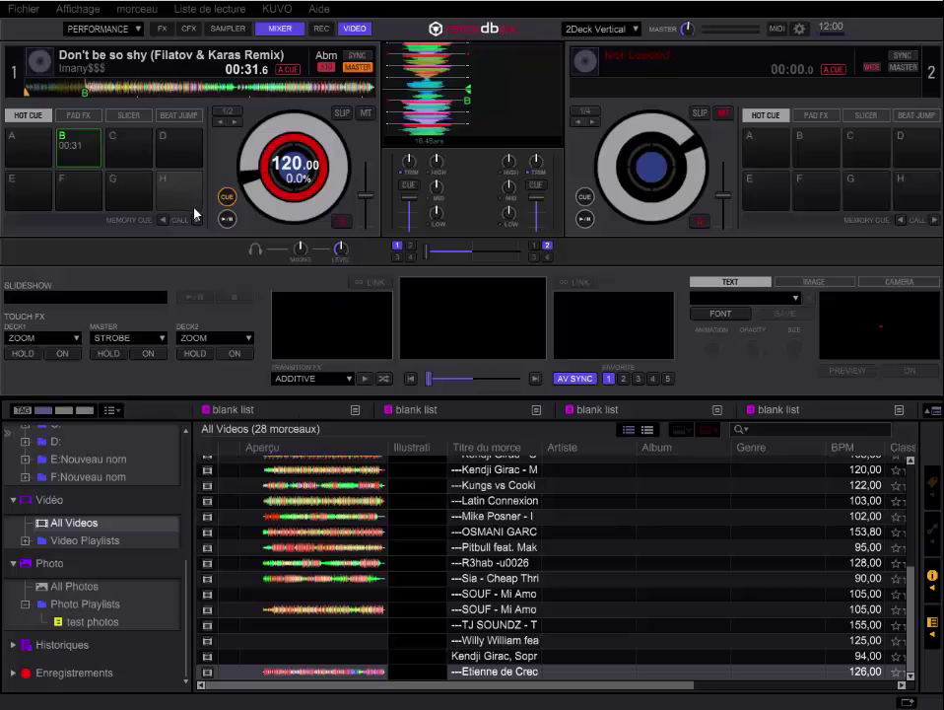
{"action": "left_click", "coordinate": [226, 219]}
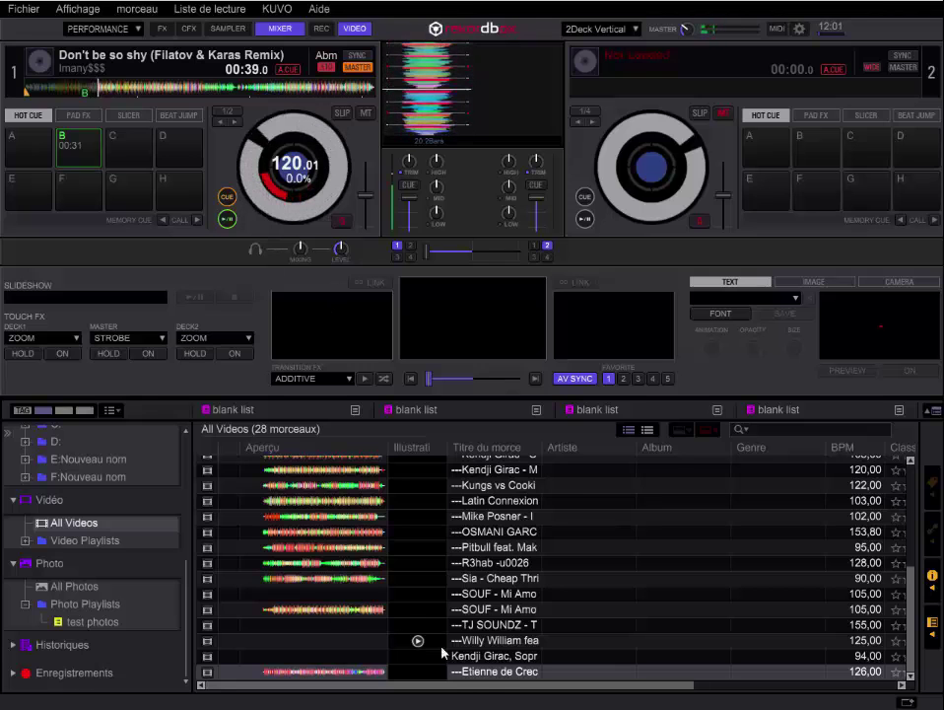
{"action": "left_click_drag", "start_coordinate": [485, 671], "coordinate": [335, 335]}
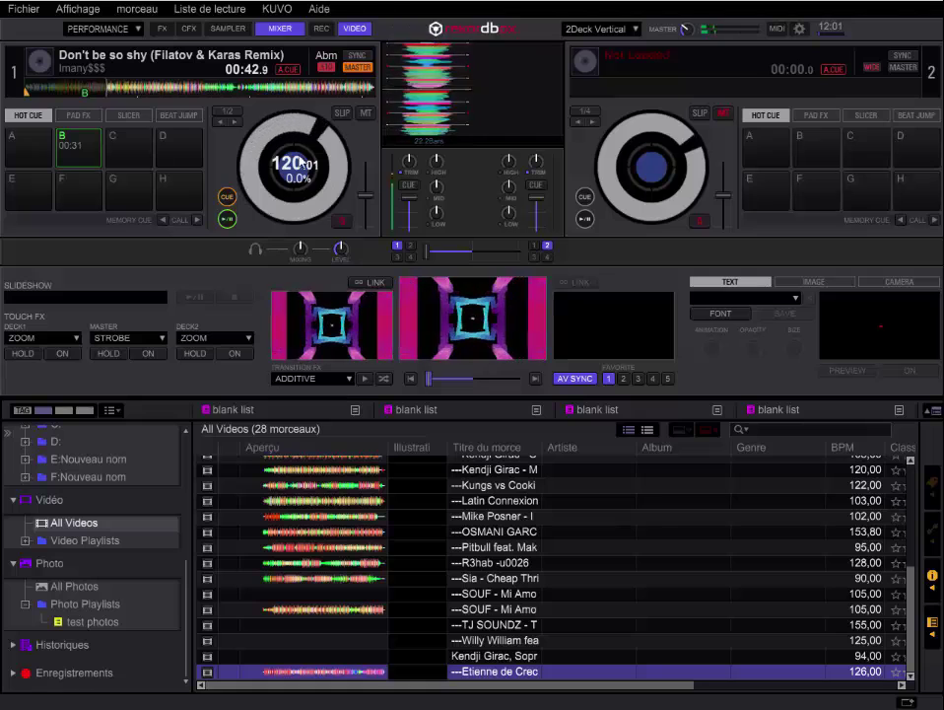
{"action": "key", "text": "2"}
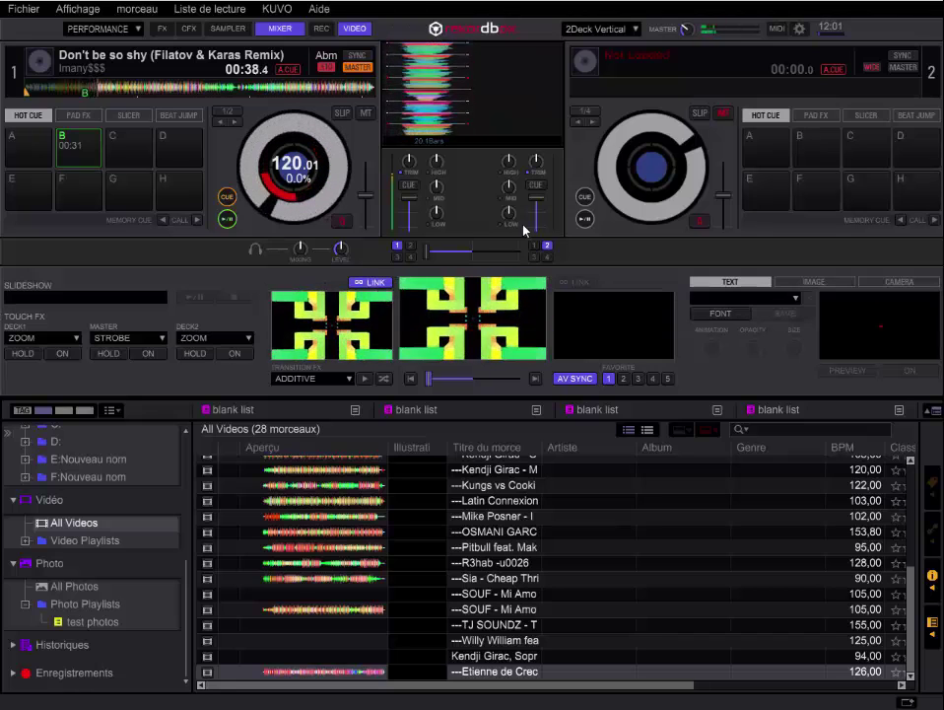
Step: Browse the playlists and load "Faded" by Alan Walker from DEEP HOUSE onto deck 1, starting playback
{"action": "left_click_drag", "start_coordinate": [186, 605], "coordinate": [189, 448]}
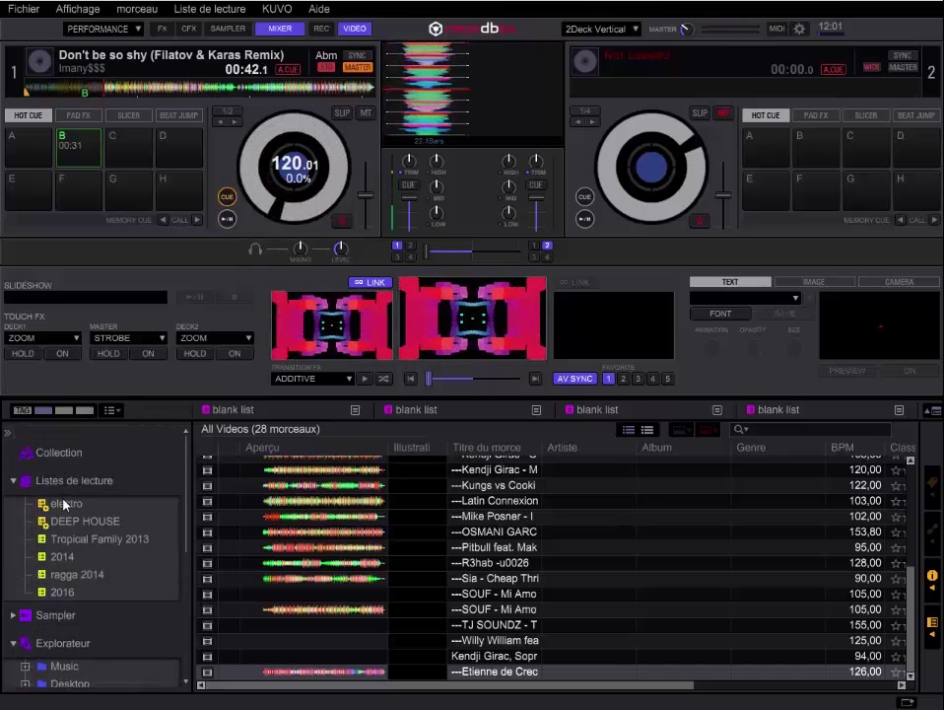
{"action": "left_click", "coordinate": [67, 541]}
{"action": "left_click", "coordinate": [63, 556]}
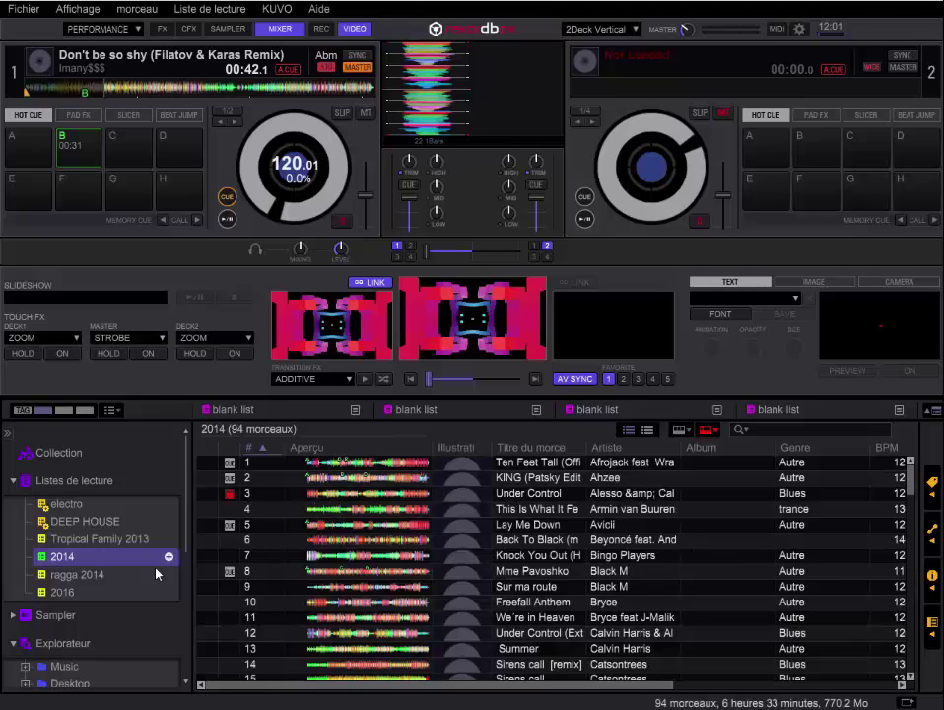
{"action": "left_click", "coordinate": [108, 577]}
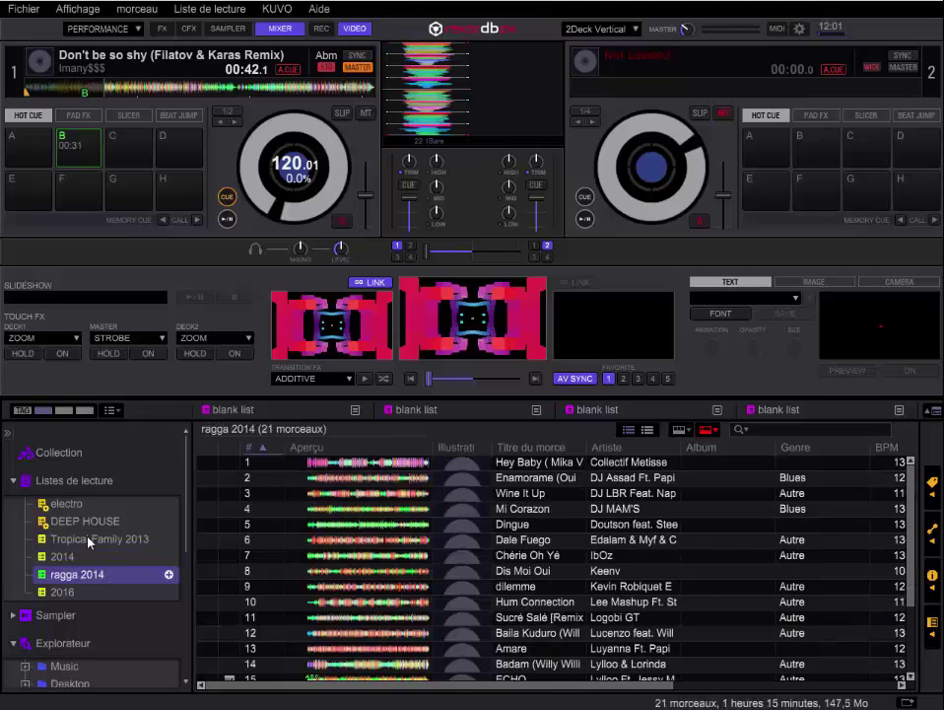
{"action": "left_click", "coordinate": [88, 503]}
{"action": "left_click", "coordinate": [88, 527]}
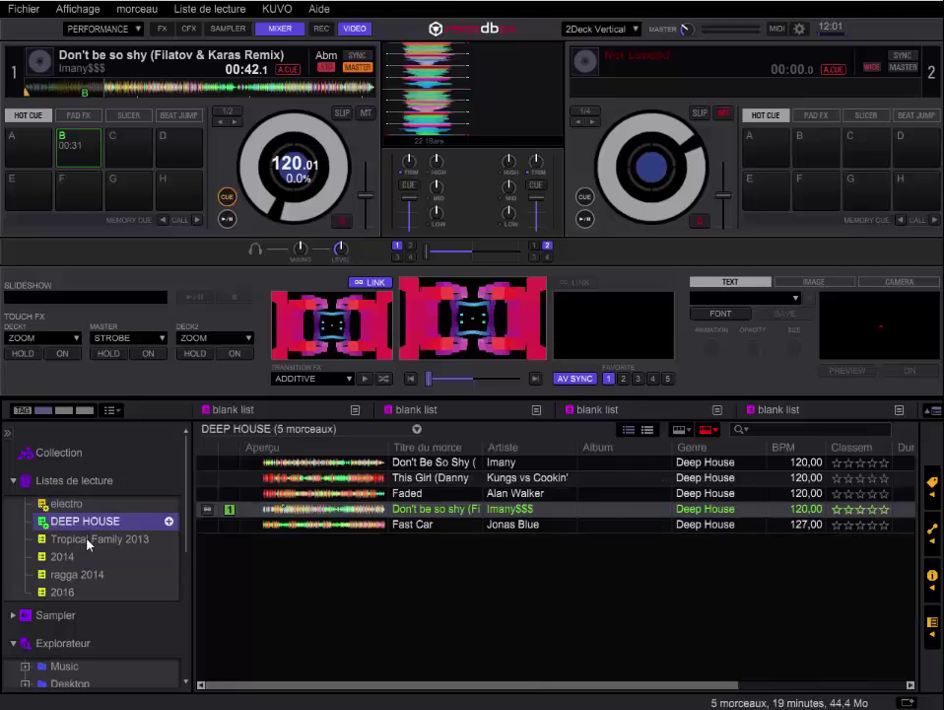
{"action": "left_click", "coordinate": [87, 539]}
{"action": "left_click", "coordinate": [89, 528]}
{"action": "left_click_drag", "start_coordinate": [396, 495], "coordinate": [223, 226]}
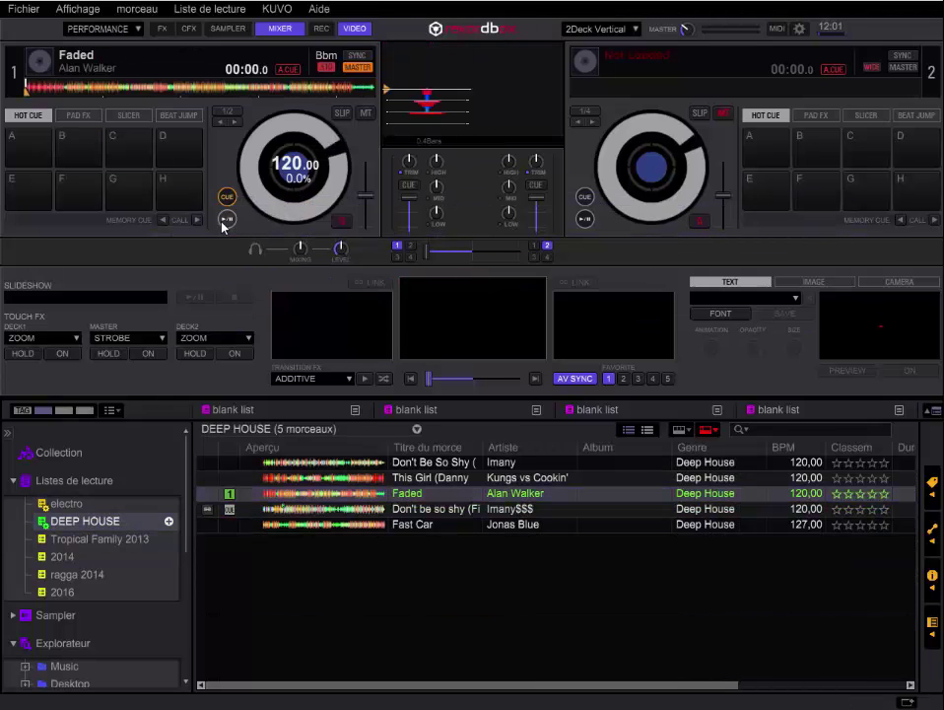
{"action": "left_click", "coordinate": [225, 219]}
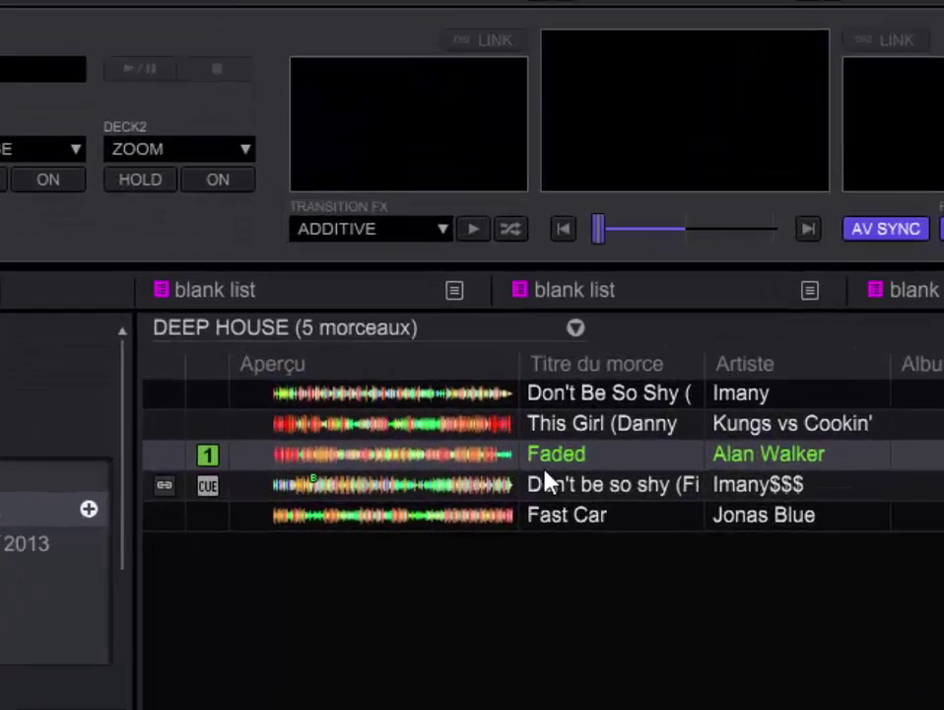
Step: Load the video-linked track "Don't be so shy (Filatov & Karas Remix)" onto deck 1 and play it from hot cue B
{"action": "left_click", "coordinate": [549, 484]}
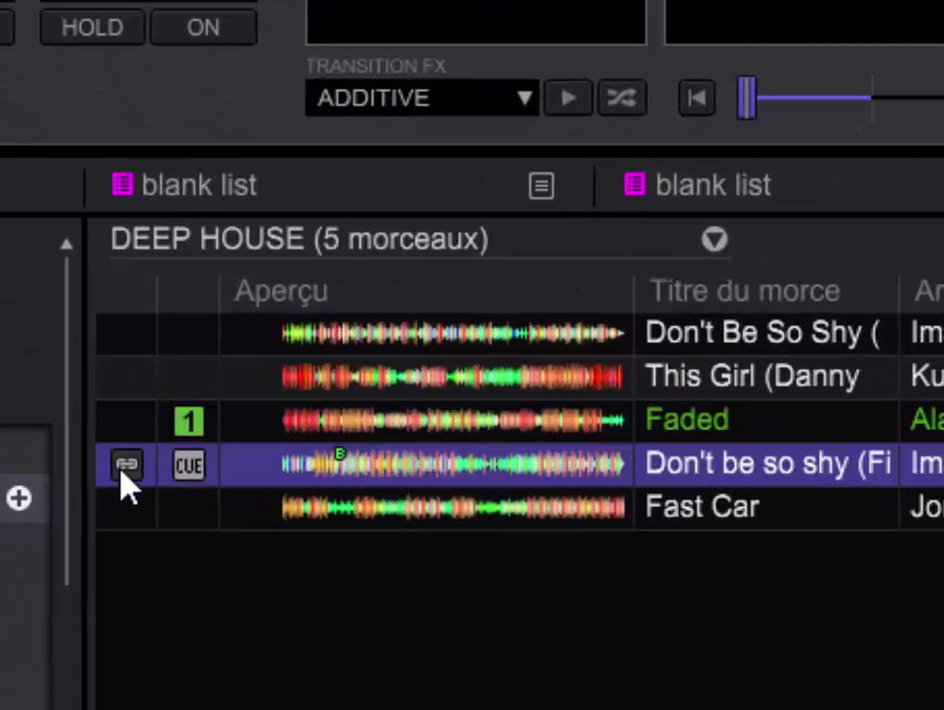
{"action": "left_click_drag", "start_coordinate": [787, 480], "coordinate": [485, 39]}
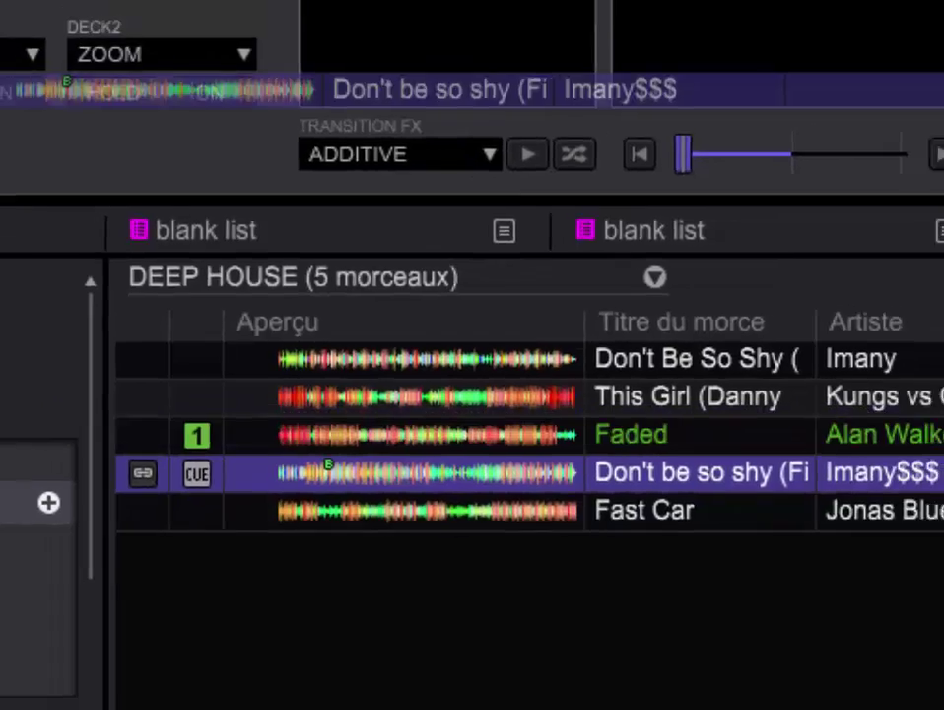
{"action": "left_click_drag", "start_coordinate": [446, 89], "coordinate": [171, 167]}
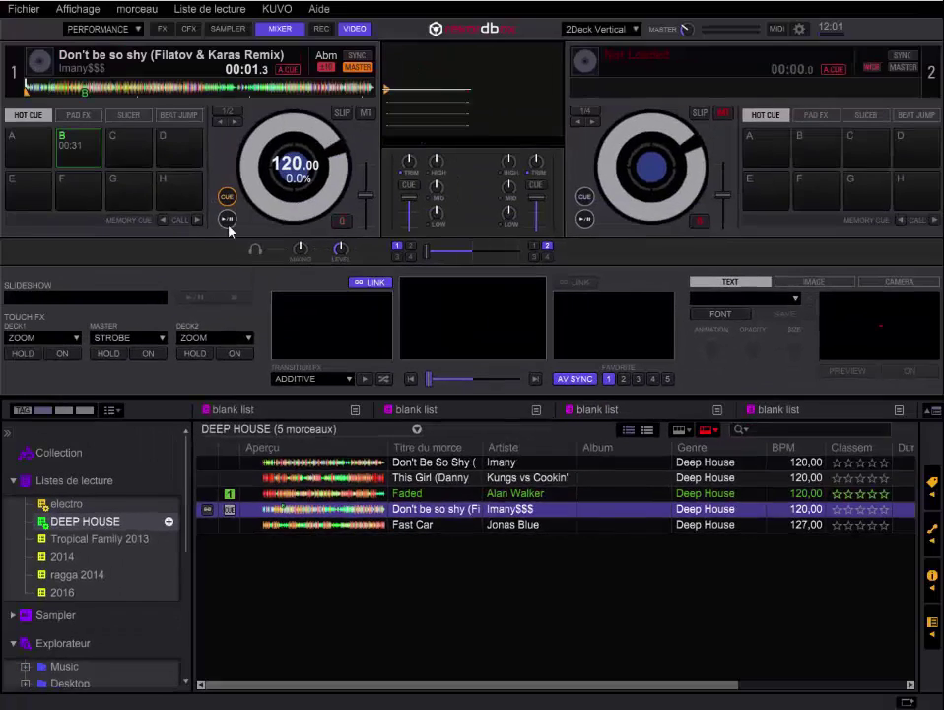
{"action": "left_click", "coordinate": [94, 140]}
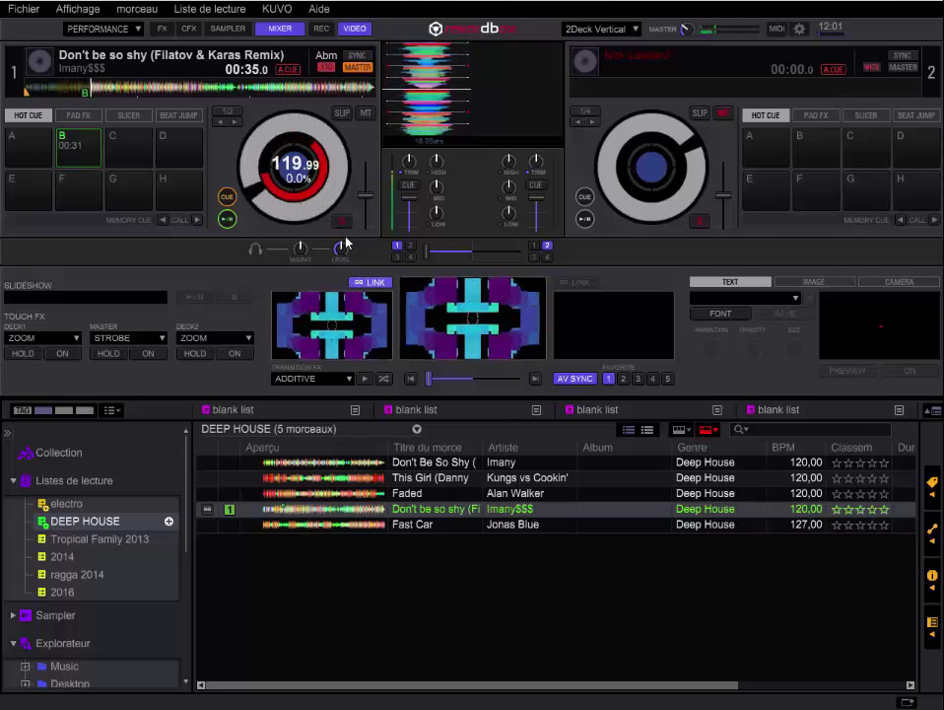
Step: Unlink the video from the track on deck 1 and link it again
{"action": "left_click", "coordinate": [371, 282]}
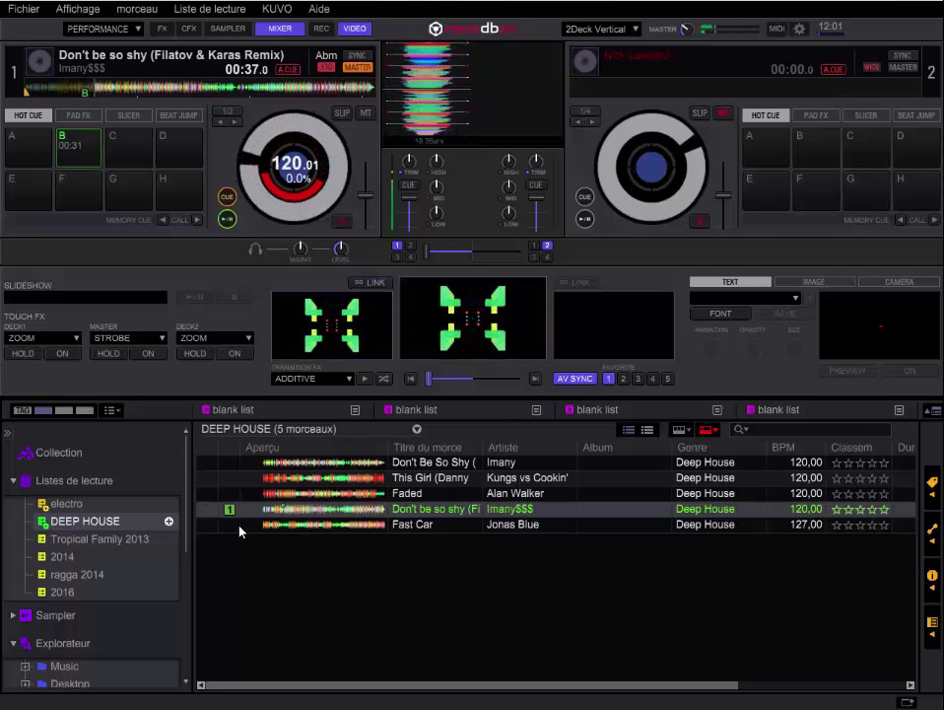
{"action": "left_click", "coordinate": [370, 282]}
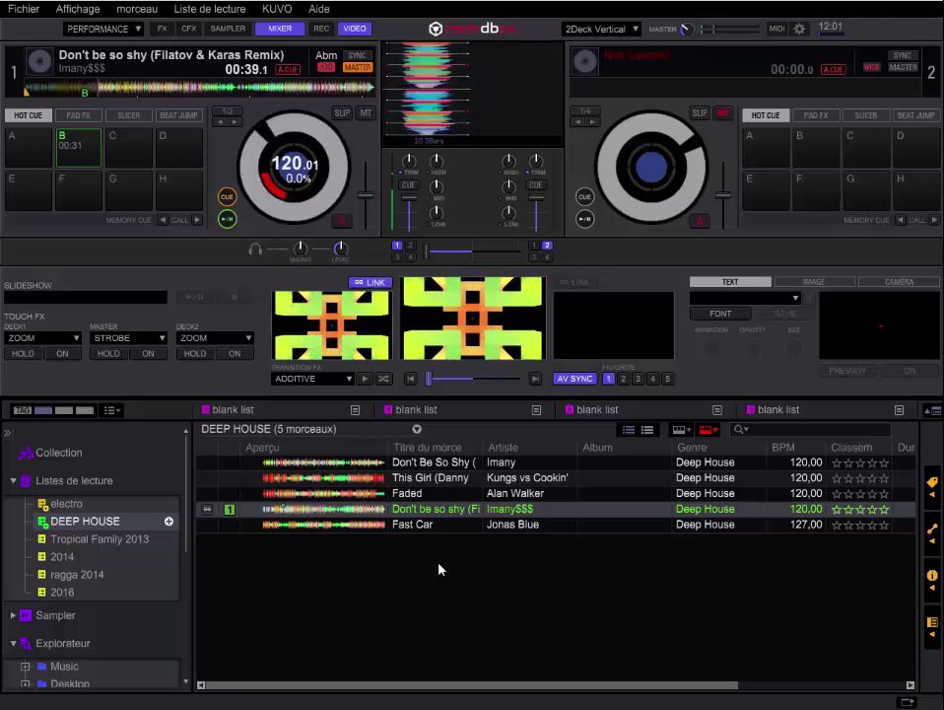